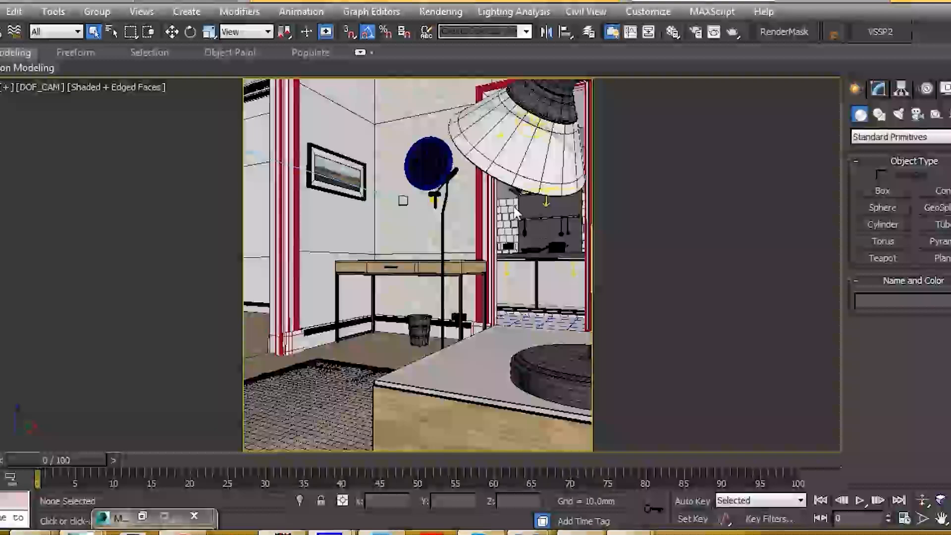
Step: Open the render setup and set the output height to 2700 pixels with the image aspect locked
{"action": "left_click", "coordinate": [440, 12]}
{"action": "left_click", "coordinate": [466, 49]}
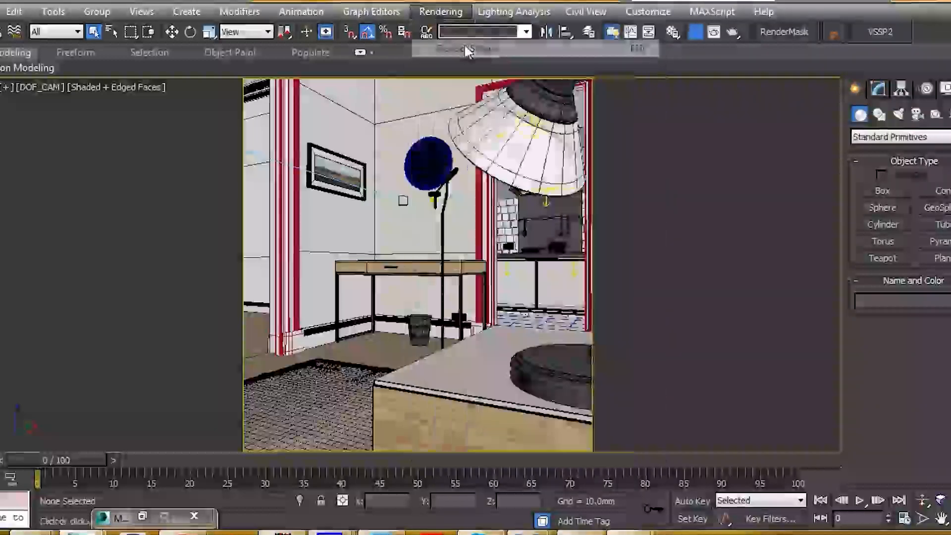
{"action": "left_click_drag", "start_coordinate": [466, 75], "coordinate": [455, 76]}
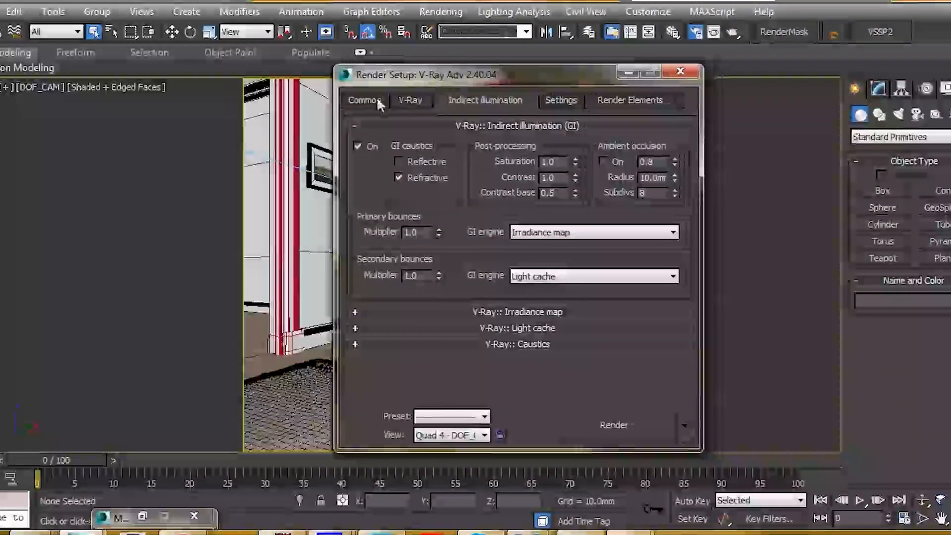
{"action": "left_click", "coordinate": [356, 99]}
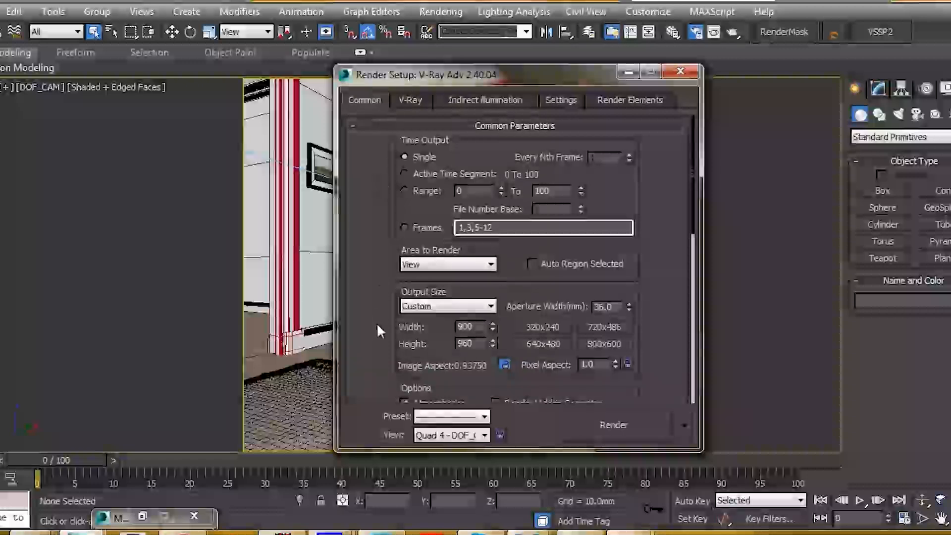
{"action": "left_click_drag", "start_coordinate": [474, 341], "coordinate": [451, 336]}
{"action": "type", "text": "2700"}
{"action": "key", "text": "Return"}
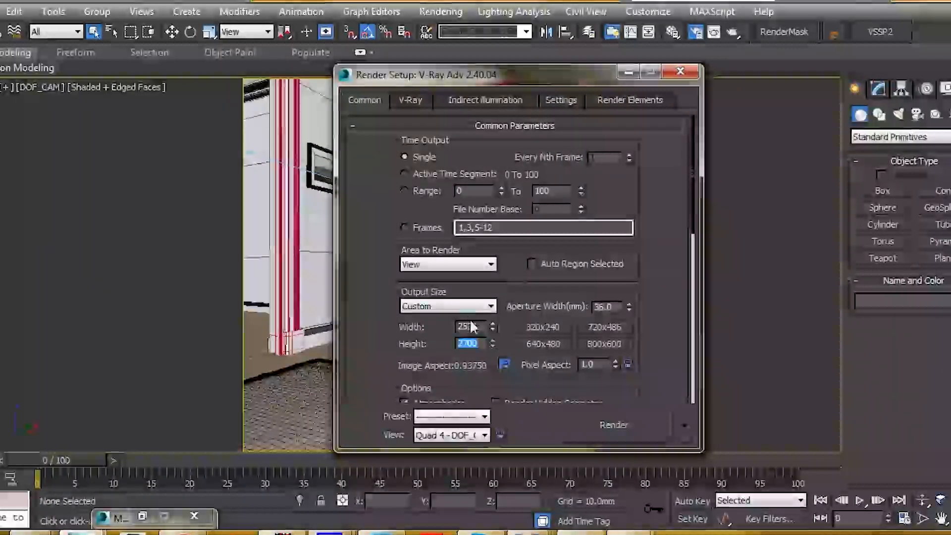
{"action": "left_click_drag", "start_coordinate": [478, 326], "coordinate": [445, 328]}
Step: Save the render output as dof-halway in Radiance Image File (HDRI) format, using the standard RGB channel
{"action": "scroll", "coordinate": [379, 367], "scroll_direction": "down", "scroll_amount": 10}
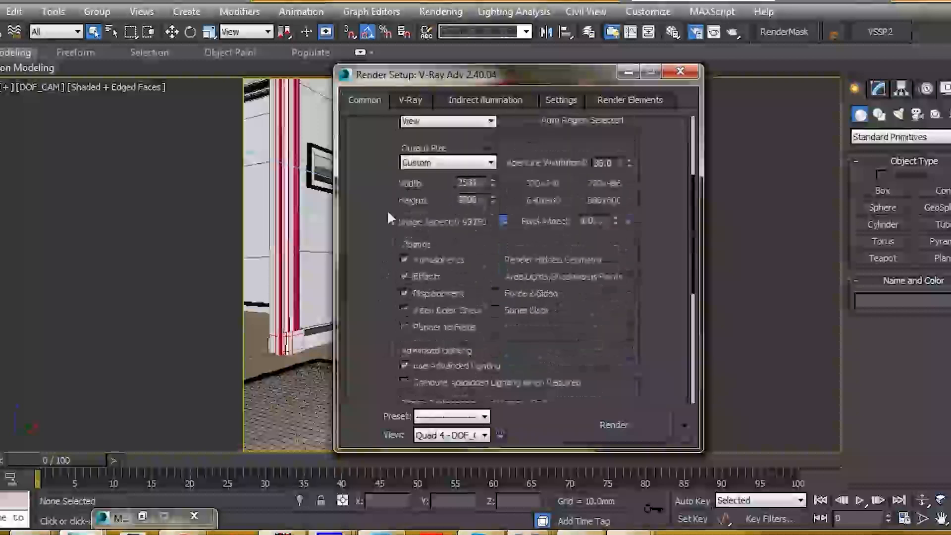
{"action": "scroll", "coordinate": [374, 244], "scroll_direction": "down", "scroll_amount": 1}
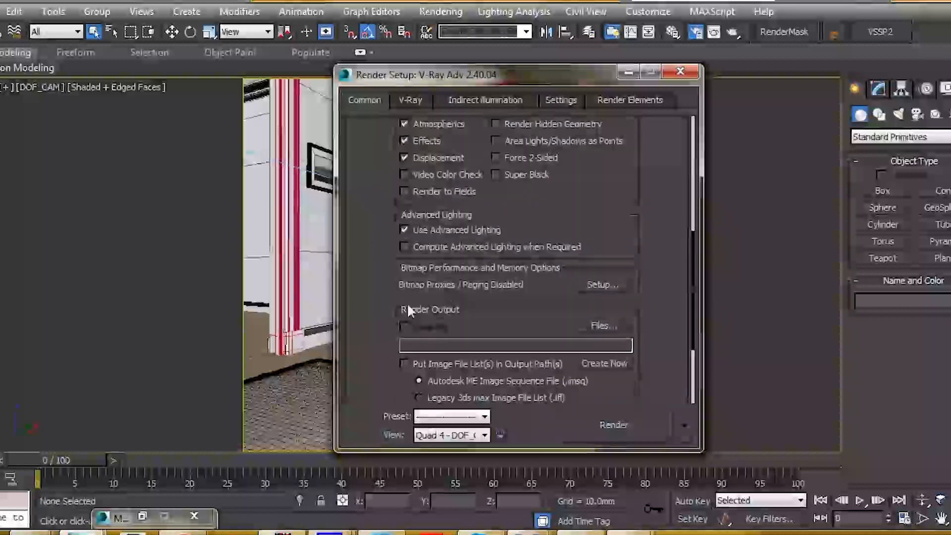
{"action": "left_click", "coordinate": [602, 324]}
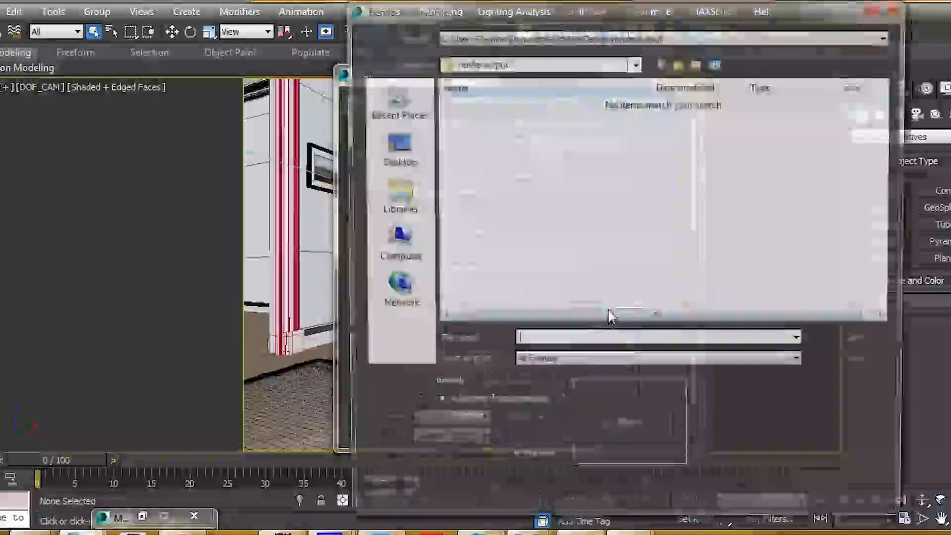
{"action": "type", "text": "dof-halway"}
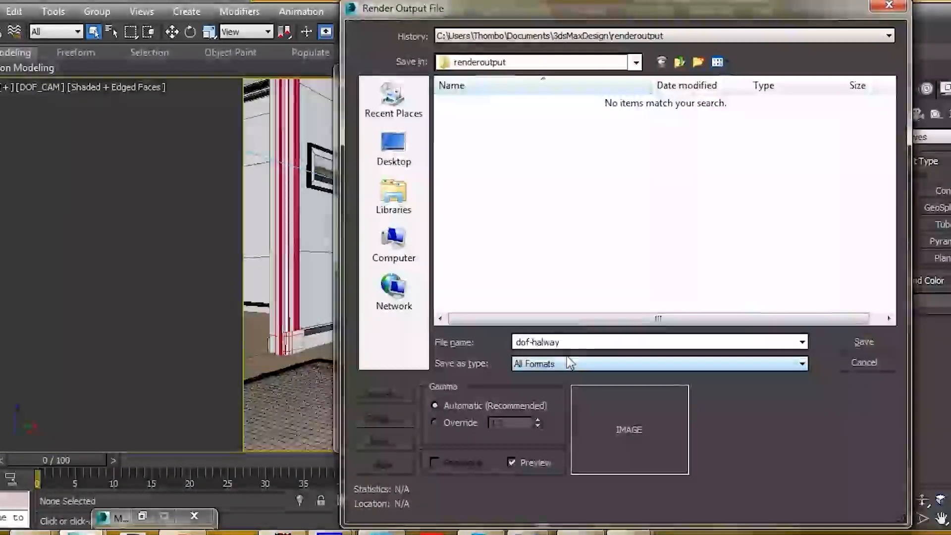
{"action": "left_click", "coordinate": [572, 365]}
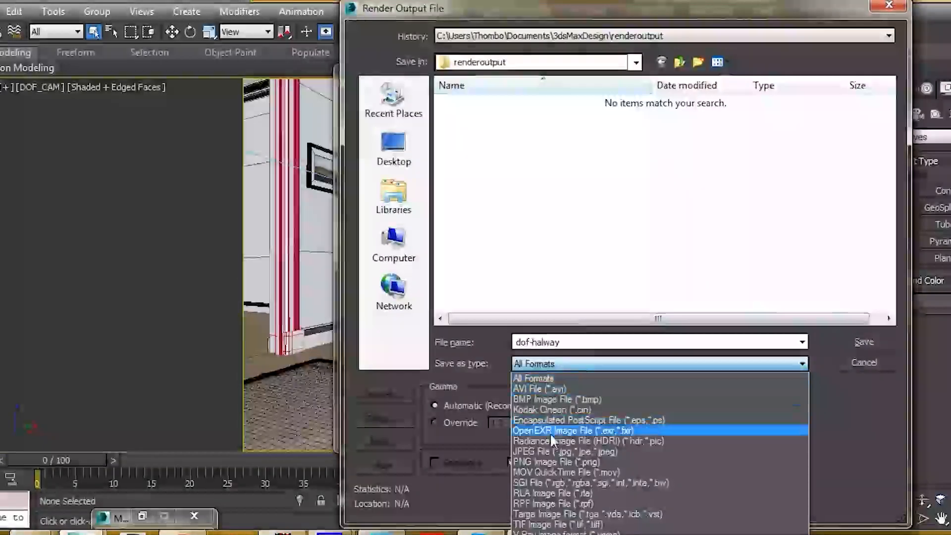
{"action": "left_click", "coordinate": [552, 441]}
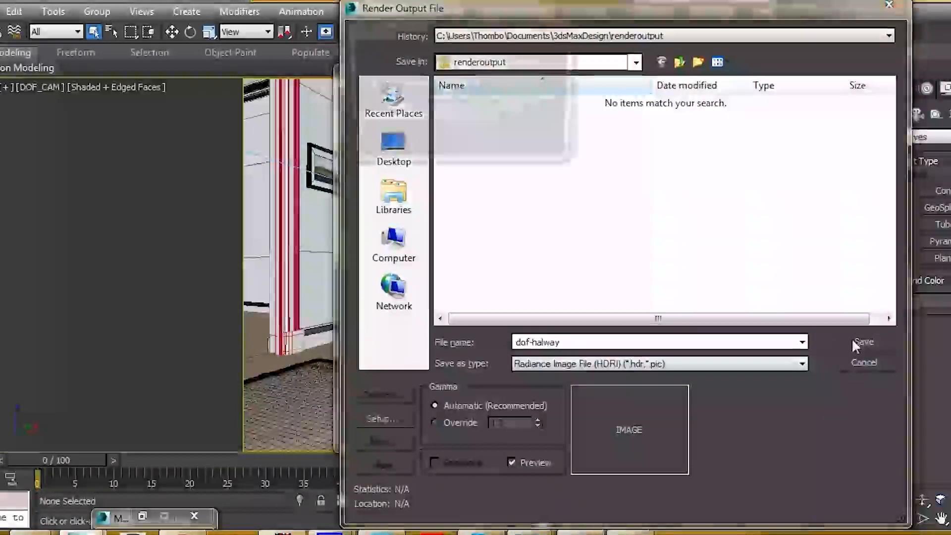
{"action": "left_click", "coordinate": [854, 341]}
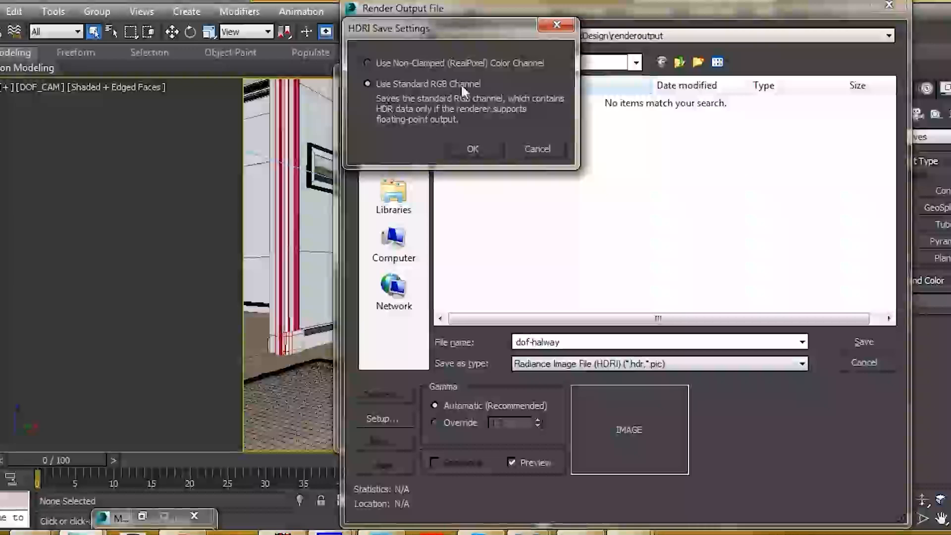
{"action": "left_click", "coordinate": [474, 148]}
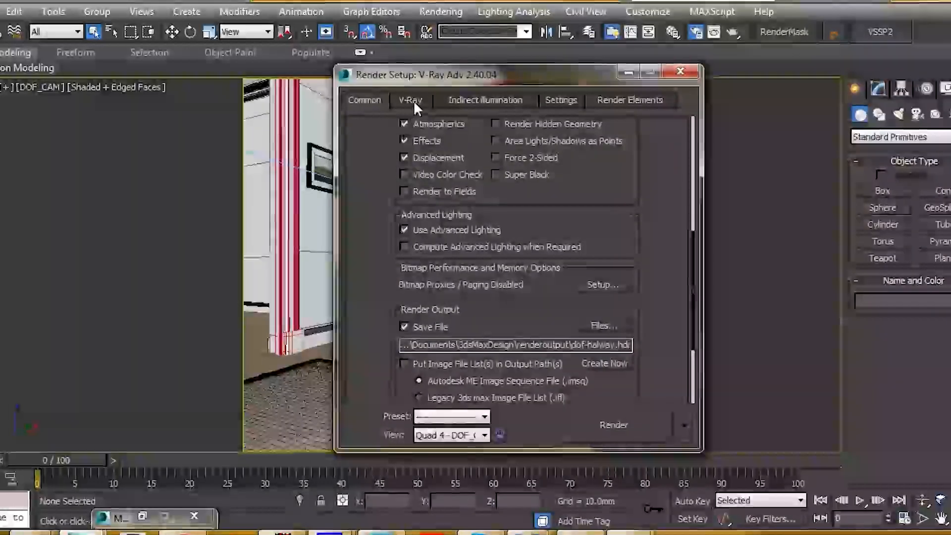
Step: Enable Displacement in the V-Ray global switches
{"action": "left_click", "coordinate": [413, 100]}
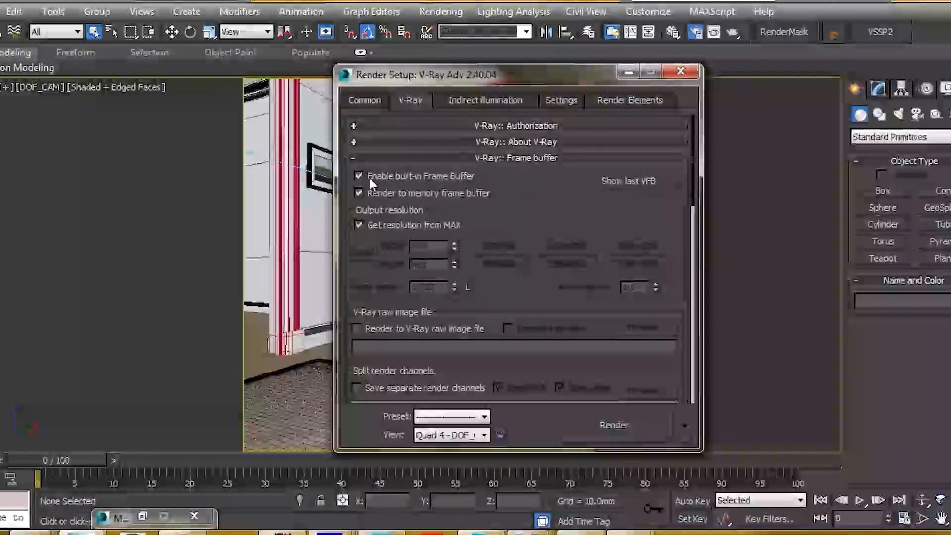
{"action": "scroll", "coordinate": [531, 240], "scroll_direction": "down", "scroll_amount": 5}
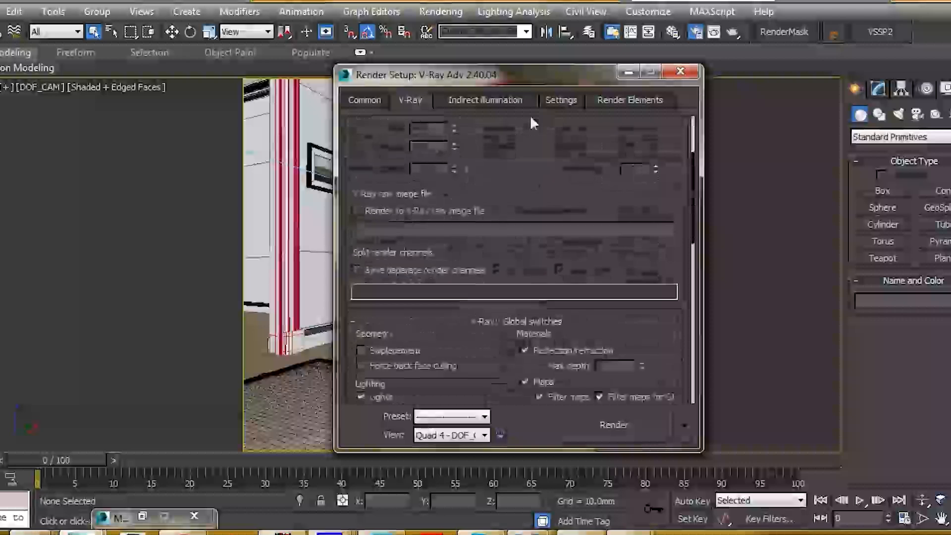
{"action": "scroll", "coordinate": [503, 243], "scroll_direction": "down", "scroll_amount": 2}
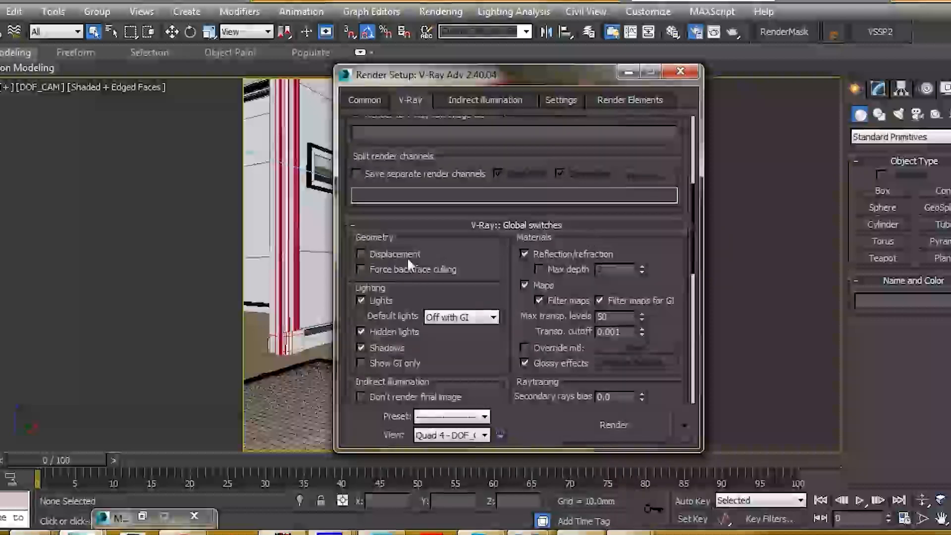
{"action": "left_click", "coordinate": [390, 251]}
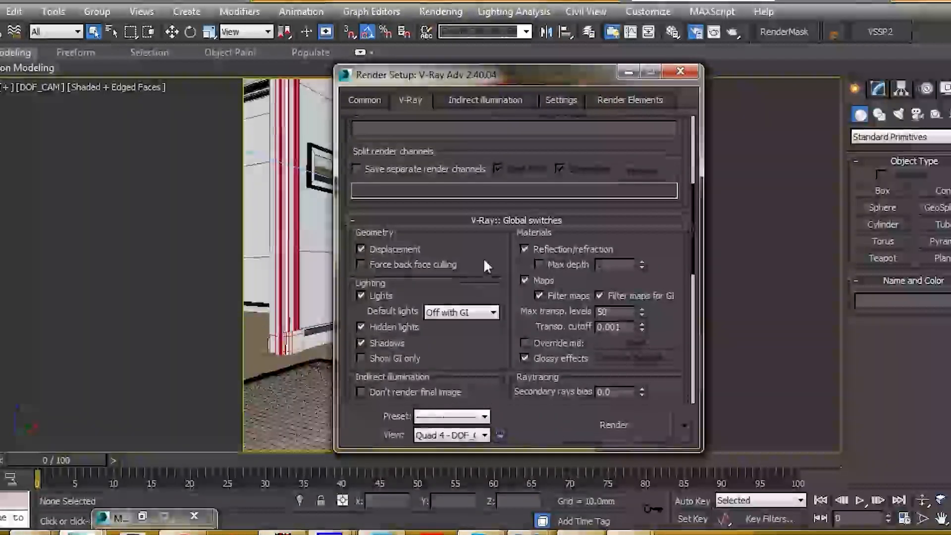
Step: Set the Adaptive DMC image sampler's max subdivs to 25
{"action": "scroll", "coordinate": [483, 257], "scroll_direction": "down", "scroll_amount": 2}
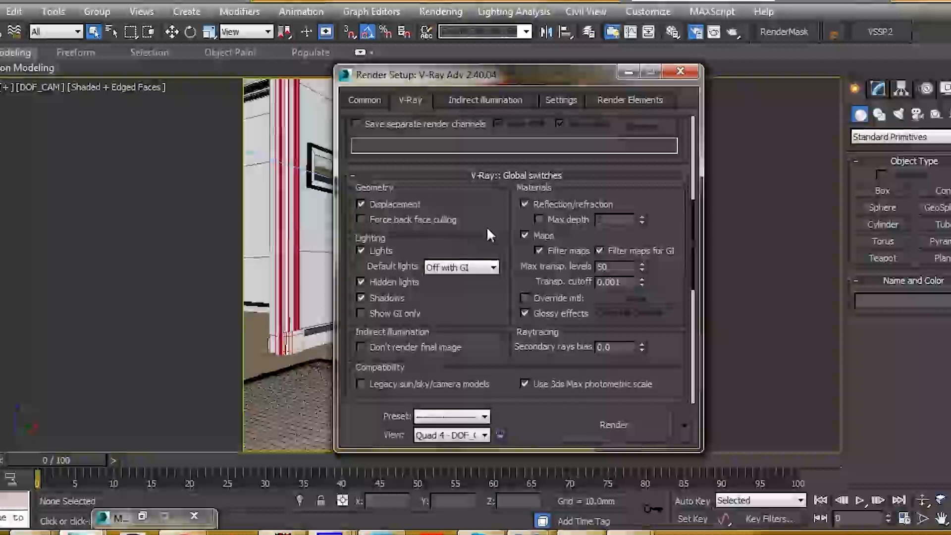
{"action": "scroll", "coordinate": [491, 218], "scroll_direction": "down", "scroll_amount": 6}
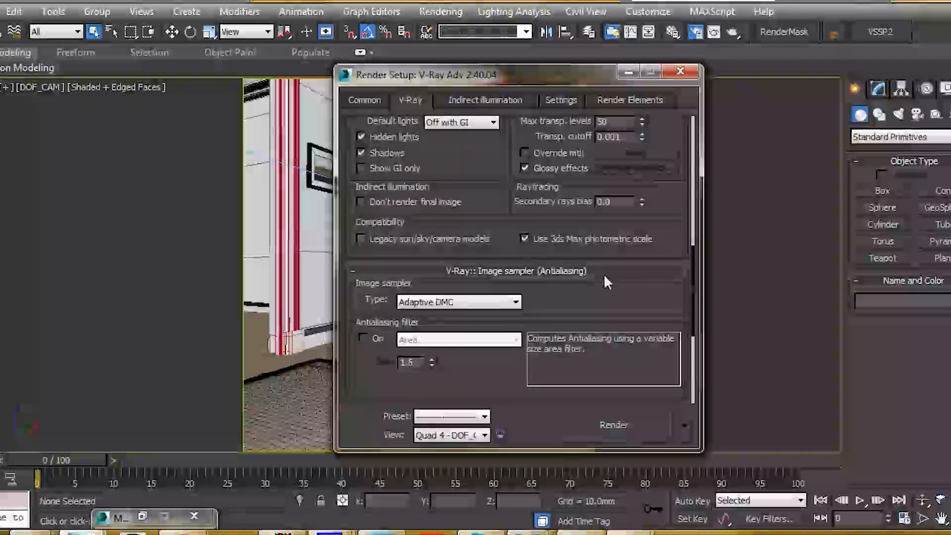
{"action": "scroll", "coordinate": [603, 273], "scroll_direction": "down", "scroll_amount": 2}
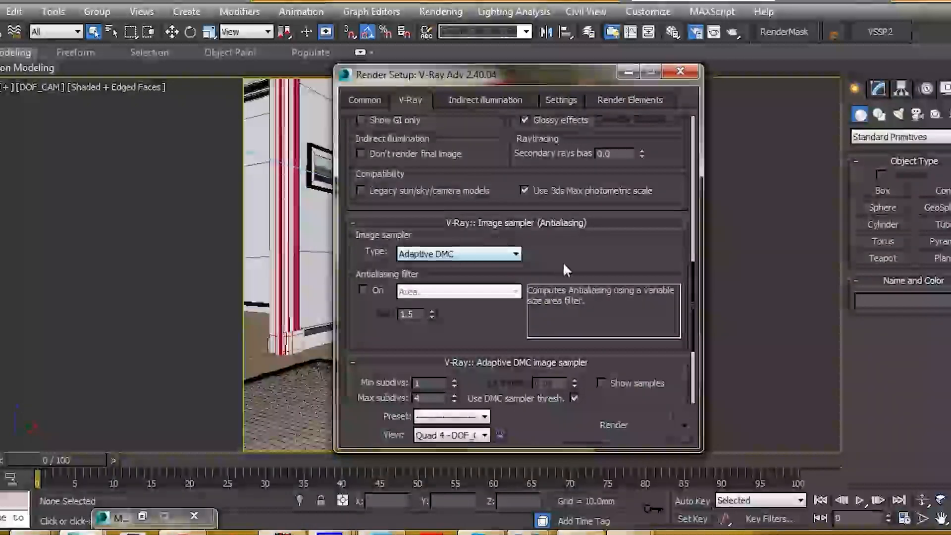
{"action": "scroll", "coordinate": [550, 223], "scroll_direction": "down", "scroll_amount": 5}
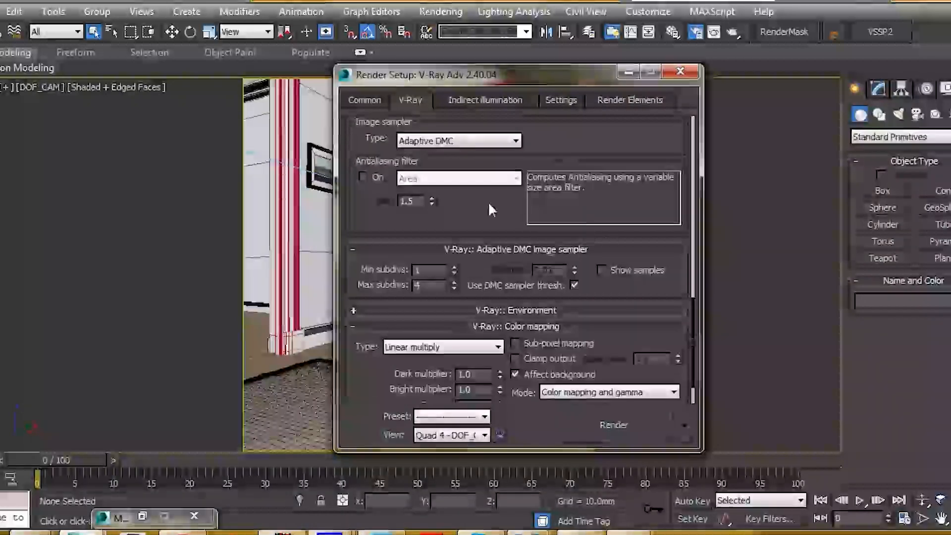
{"action": "scroll", "coordinate": [487, 195], "scroll_direction": "down", "scroll_amount": 2}
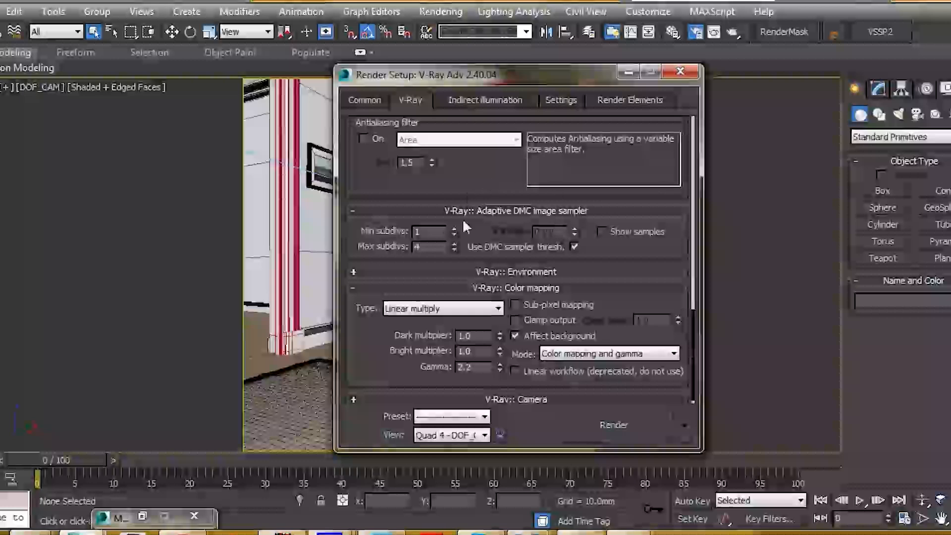
{"action": "double_click", "coordinate": [419, 246]}
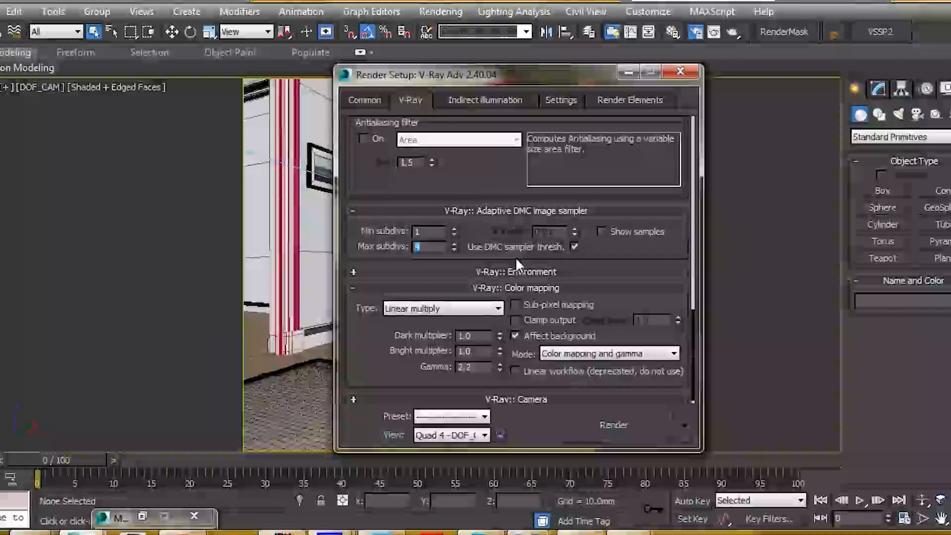
{"action": "type", "text": "25"}
{"action": "key", "text": "Return"}
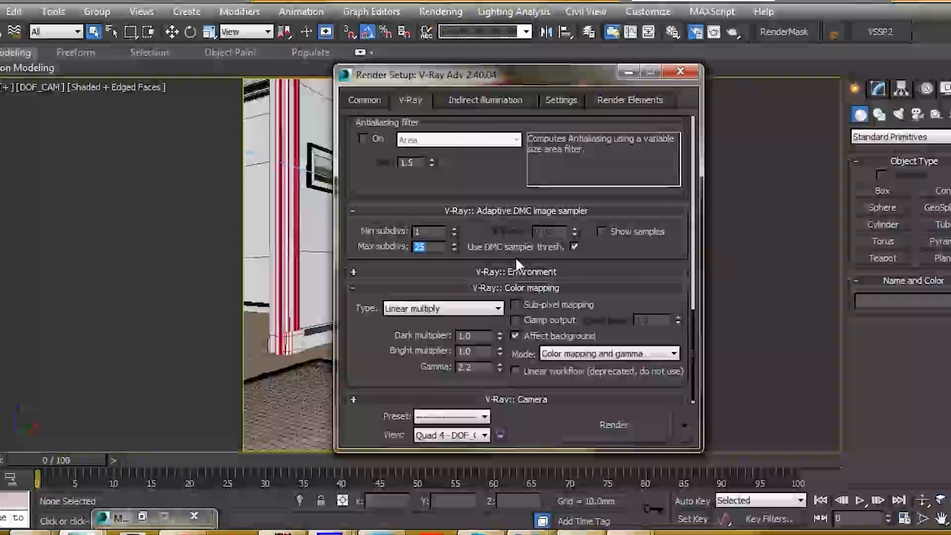
Step: Change the V-Ray color mapping mode to Color mapping only (no gamma)
{"action": "scroll", "coordinate": [611, 248], "scroll_direction": "down", "scroll_amount": 1}
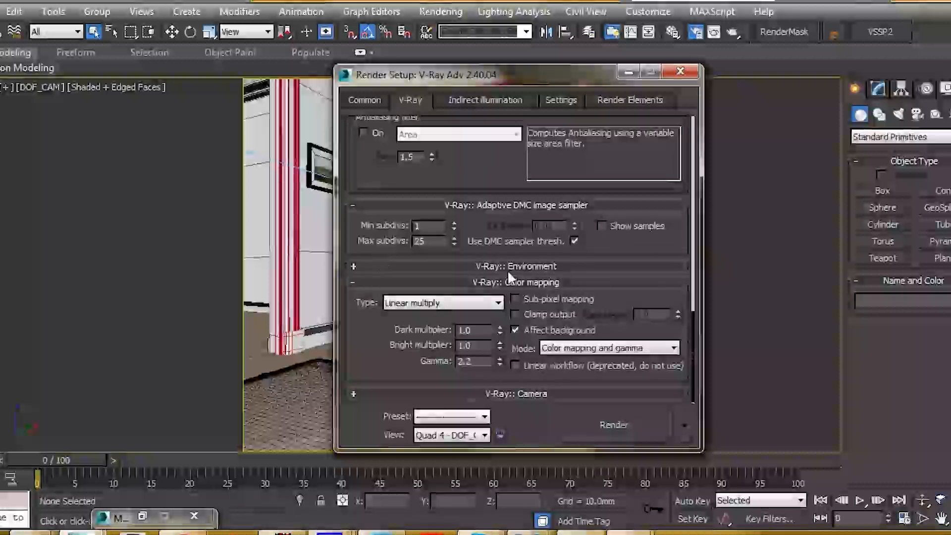
{"action": "double_click", "coordinate": [466, 360]}
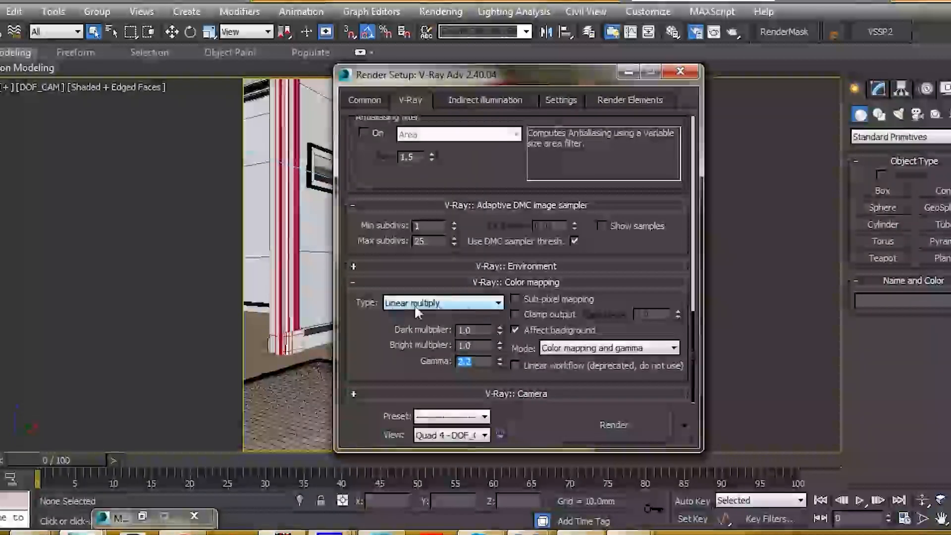
{"action": "left_click", "coordinate": [568, 350]}
{"action": "left_click", "coordinate": [576, 385]}
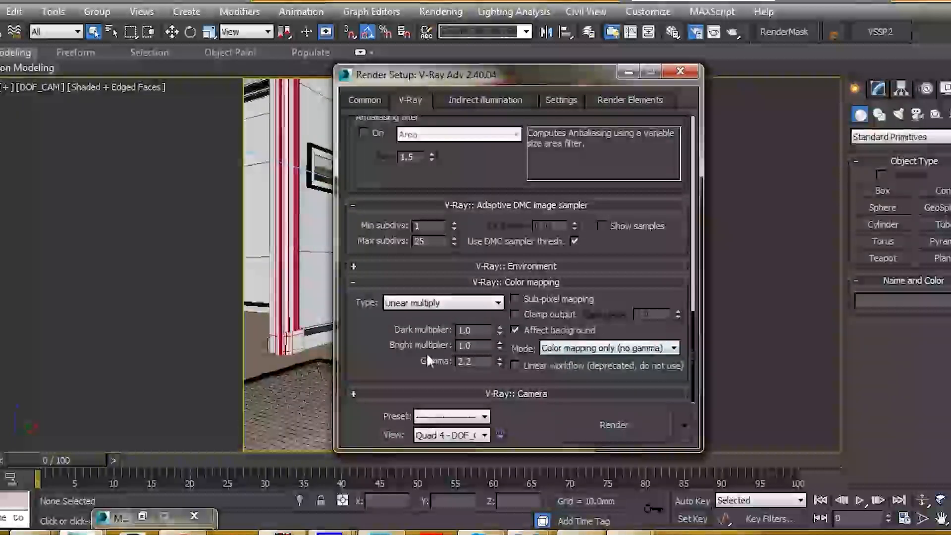
Step: Set the primary bounces GI engine to Brute force and open the Brute force GI subdivs for editing
{"action": "left_click", "coordinate": [474, 96]}
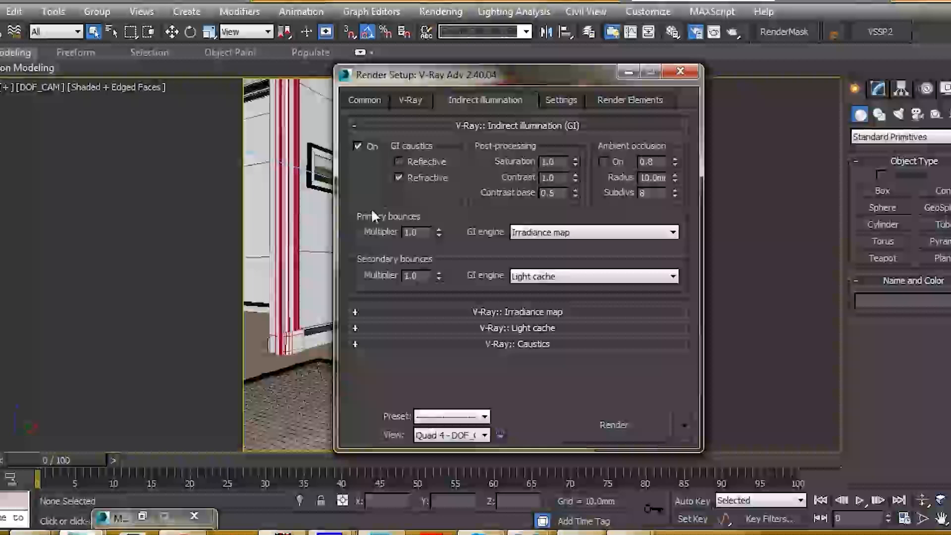
{"action": "left_click", "coordinate": [549, 232]}
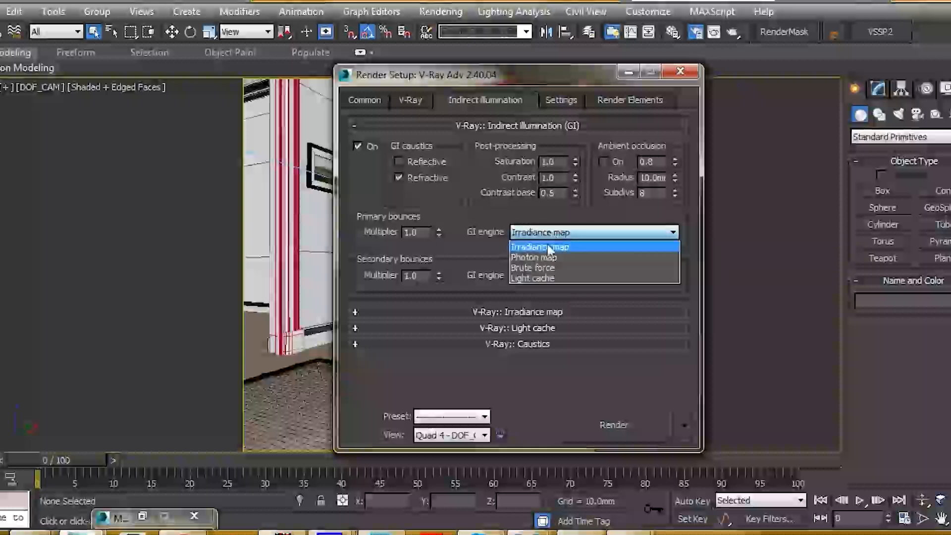
{"action": "left_click", "coordinate": [544, 269]}
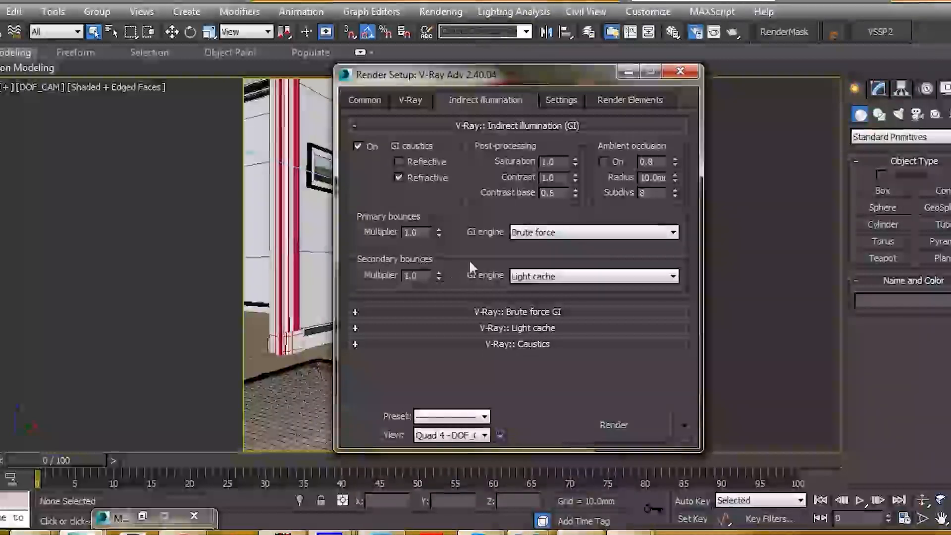
{"action": "left_click", "coordinate": [526, 311]}
{"action": "double_click", "coordinate": [402, 328]}
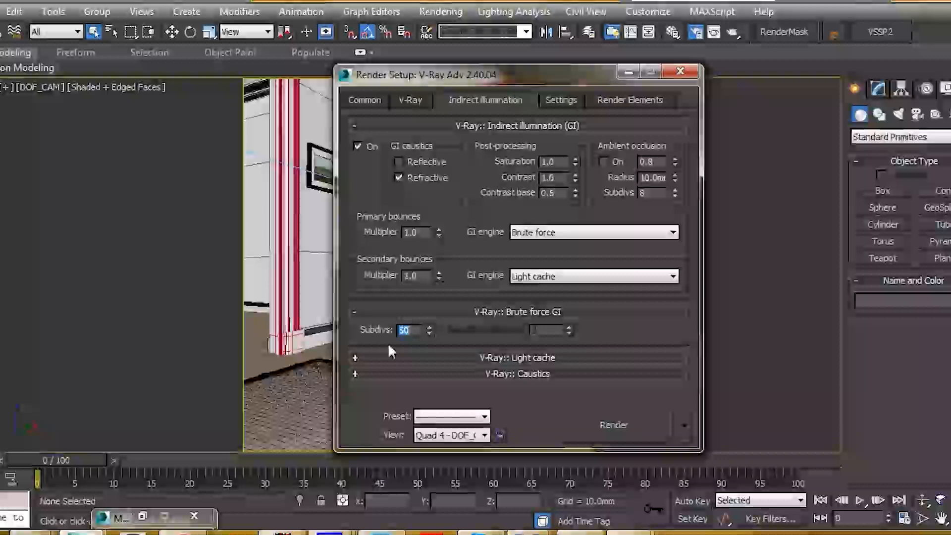
{"action": "left_click", "coordinate": [529, 234]}
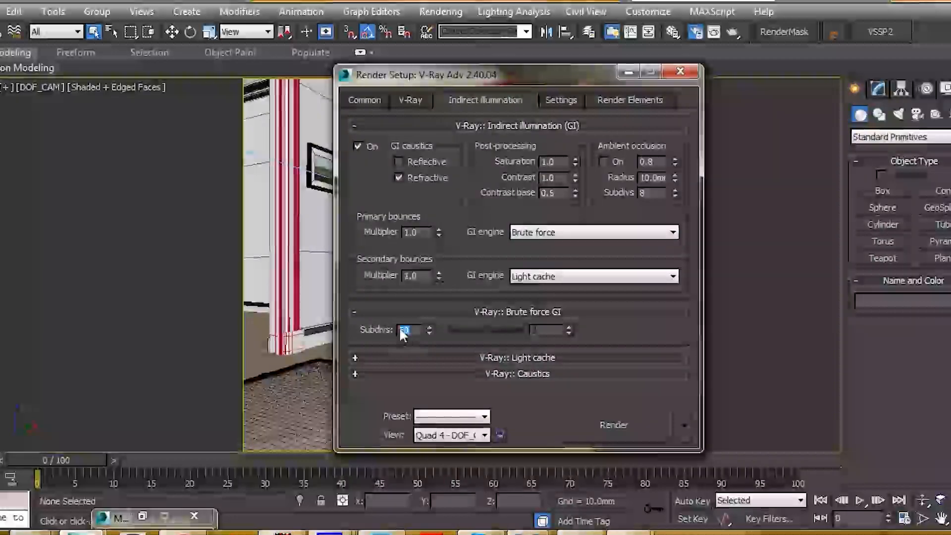
Step: Set the light cache subdivs to 1500 and the number of passes to 24
{"action": "left_click", "coordinate": [520, 355]}
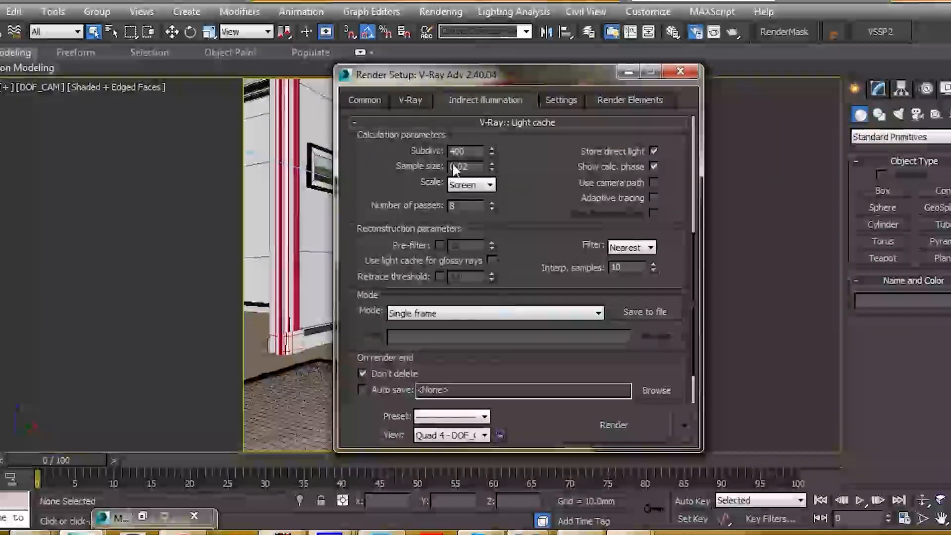
{"action": "left_click_drag", "start_coordinate": [467, 156], "coordinate": [439, 150]}
{"action": "type", "text": "1"}
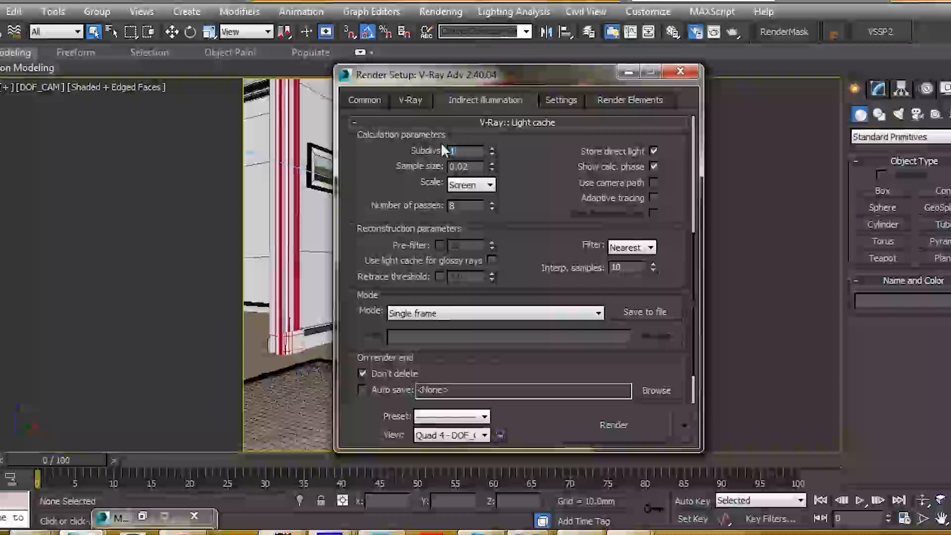
{"action": "type", "text": "500"}
{"action": "key", "text": "Return"}
{"action": "mouse_move", "coordinate": [521, 193]}
{"action": "left_mouse_down"}
{"action": "mouse_move", "coordinate": [527, 176]}
{"action": "mouse_move", "coordinate": [528, 195]}
{"action": "left_mouse_up"}
{"action": "left_click_drag", "start_coordinate": [467, 203], "coordinate": [436, 206]}
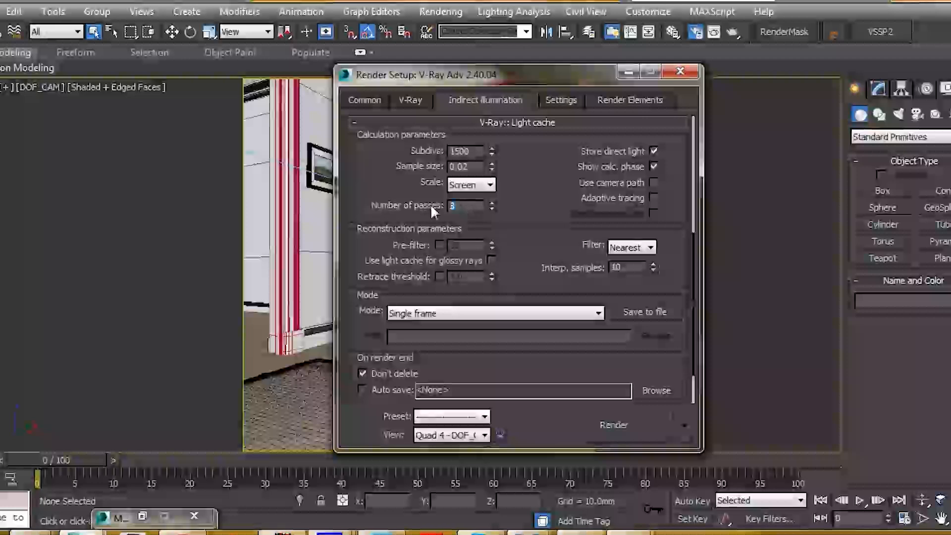
{"action": "type", "text": "24"}
{"action": "key", "text": "Return"}
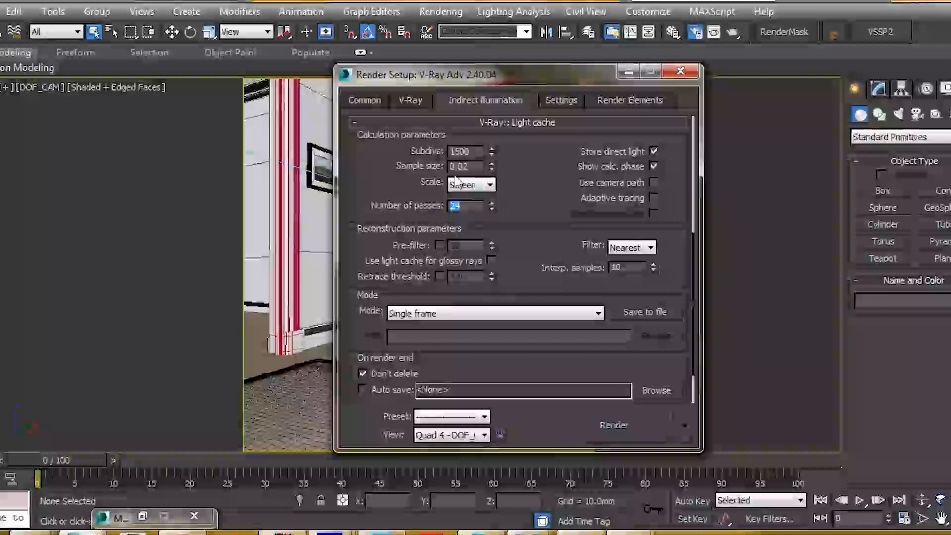
Step: Enable the light cache for glossy rays and set the light cache reconstruction filter to Fixed
{"action": "left_click_drag", "start_coordinate": [545, 213], "coordinate": [545, 160]}
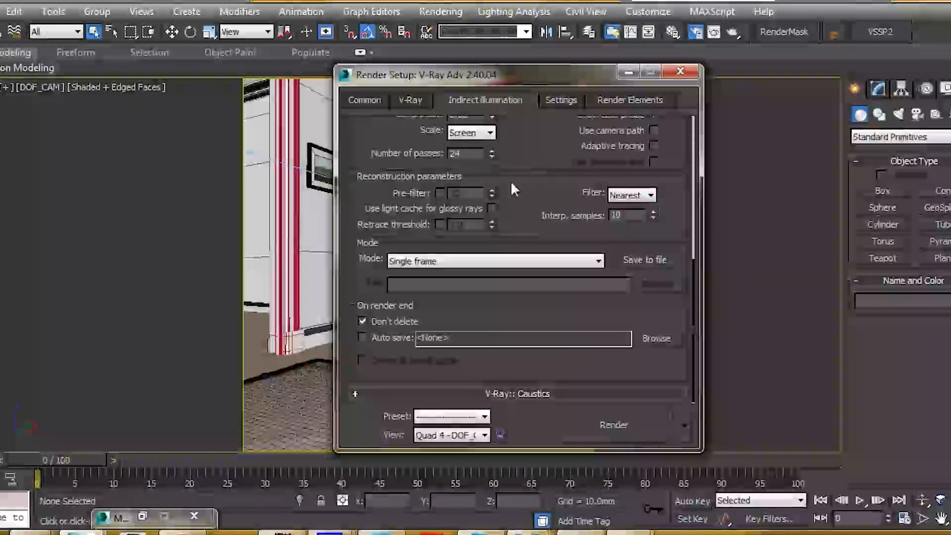
{"action": "left_click", "coordinate": [492, 208]}
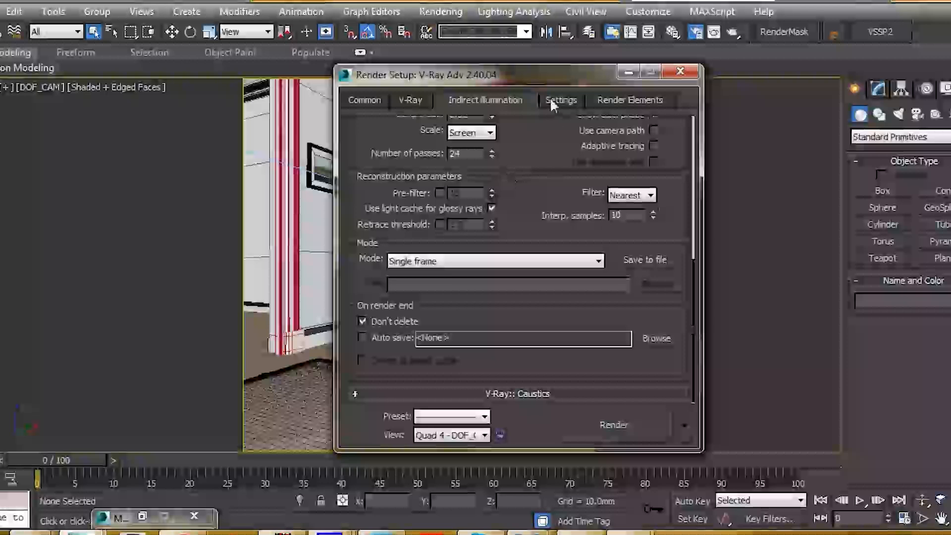
{"action": "left_click_drag", "start_coordinate": [545, 70], "coordinate": [499, 75]}
{"action": "left_click", "coordinate": [586, 200]}
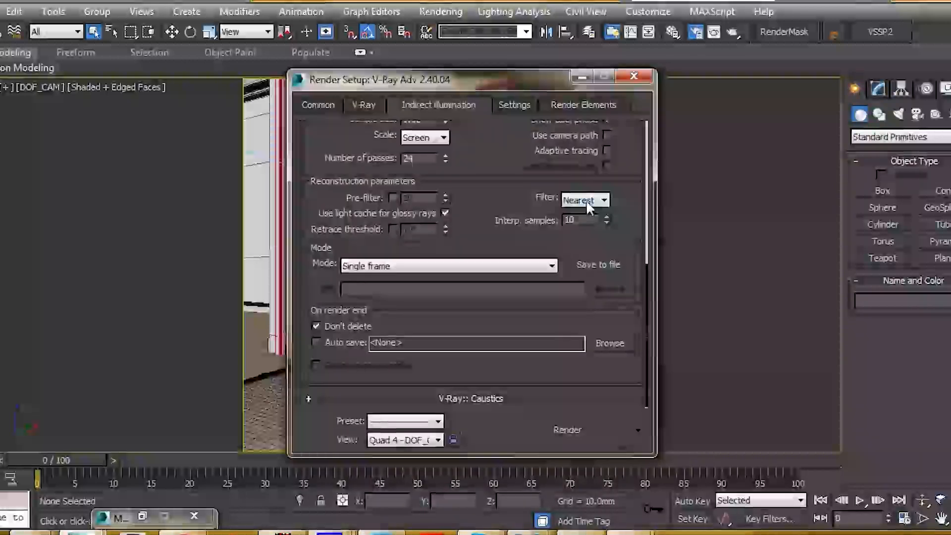
{"action": "left_click", "coordinate": [584, 233]}
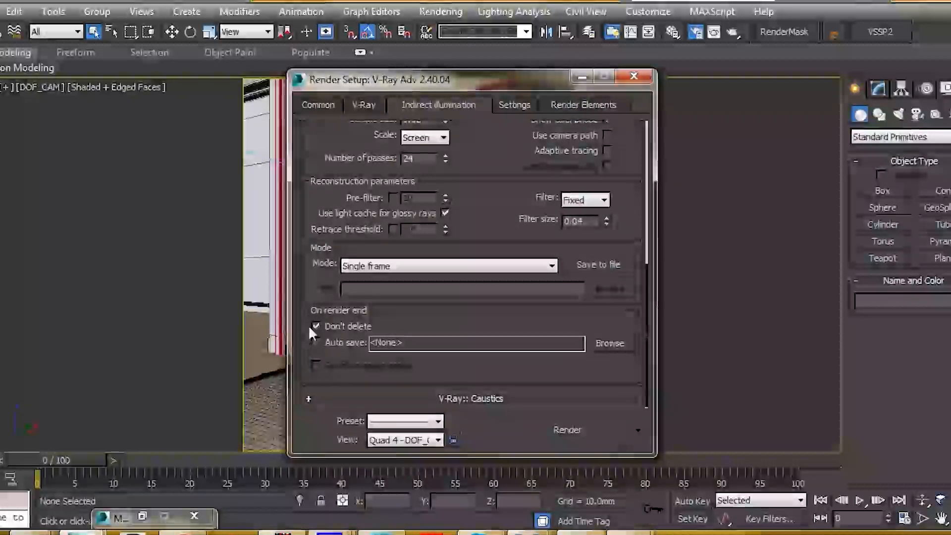
{"action": "left_click_drag", "start_coordinate": [408, 89], "coordinate": [451, 101]}
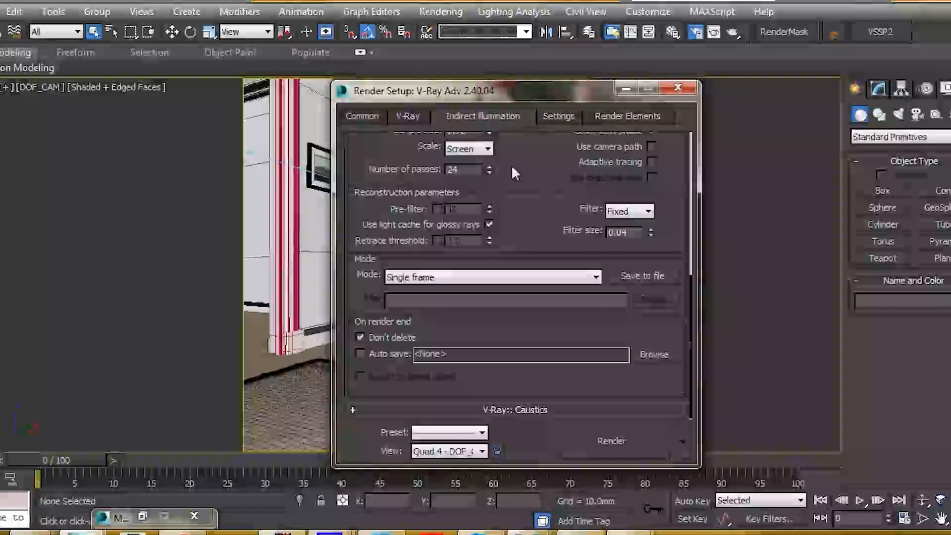
{"action": "left_click_drag", "start_coordinate": [526, 102], "coordinate": [515, 85]}
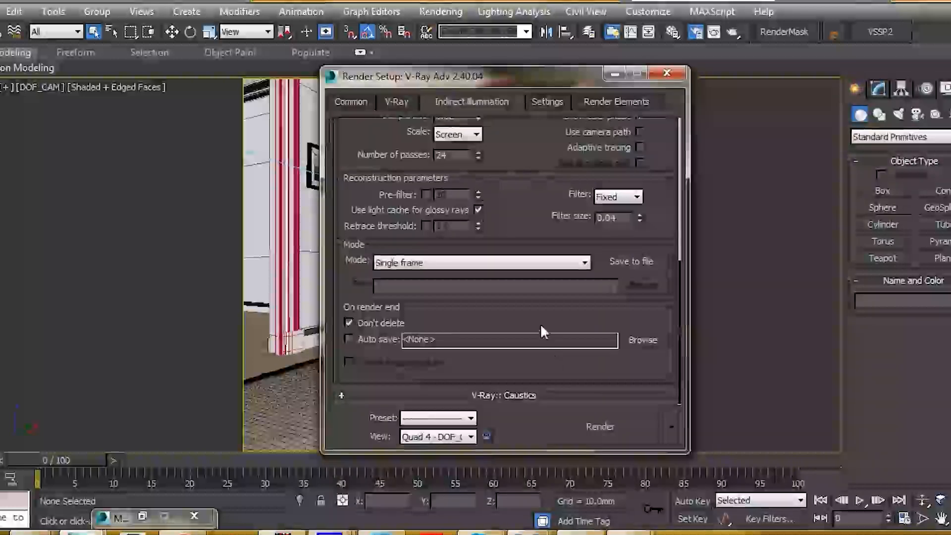
Step: Set the DMC sampler's noise threshold to 0.007 and its global subdivs multiplier to 2.0
{"action": "left_click", "coordinate": [547, 101]}
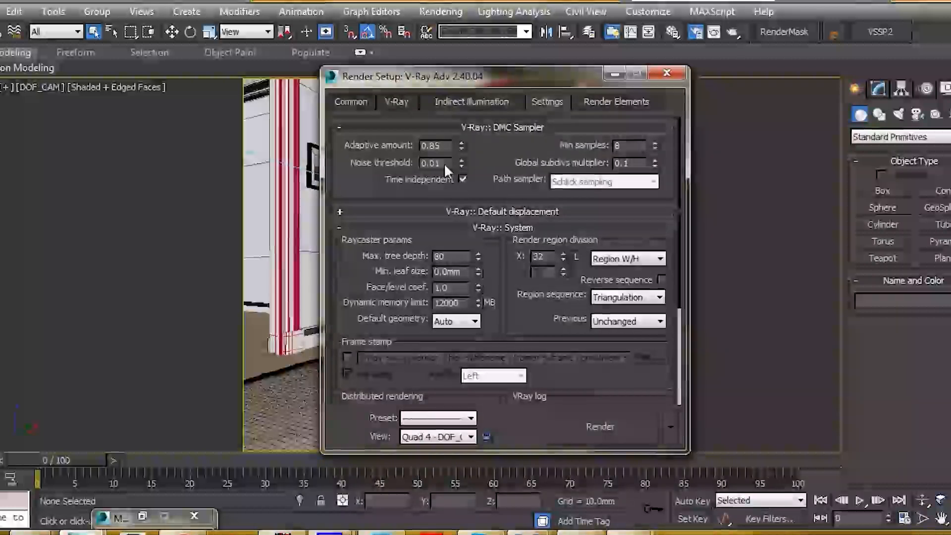
{"action": "key", "text": "BackSpace"}
{"action": "type", "text": "07"}
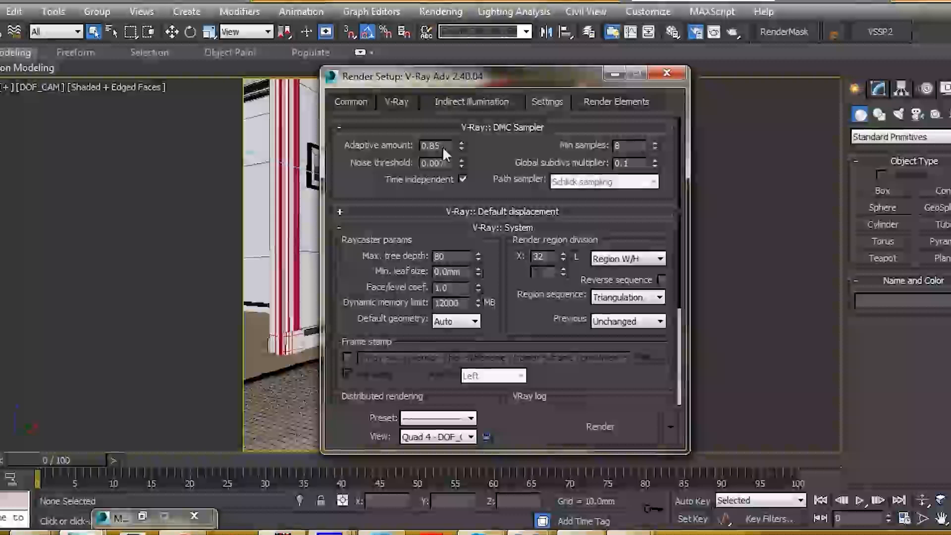
{"action": "key", "text": "Return"}
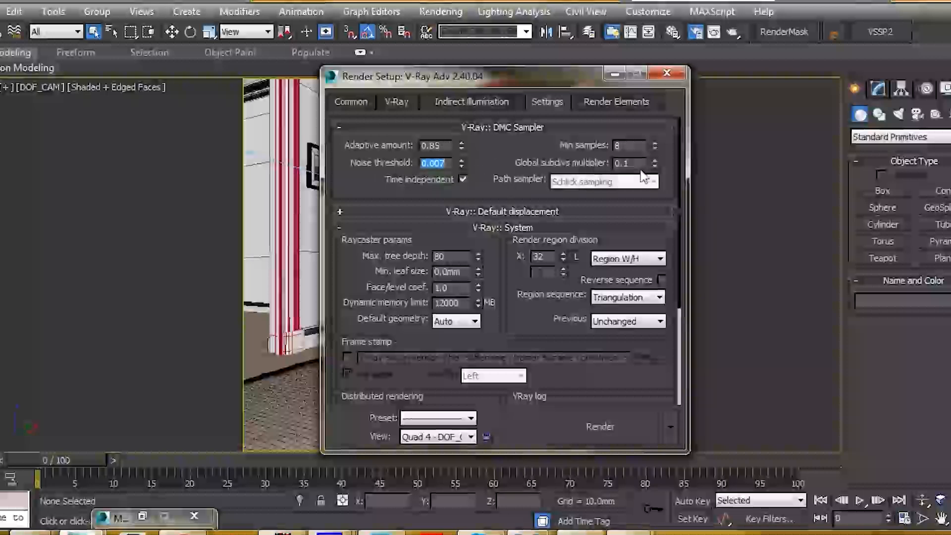
{"action": "double_click", "coordinate": [621, 163]}
{"action": "type", "text": "2"}
{"action": "key", "text": "Return"}
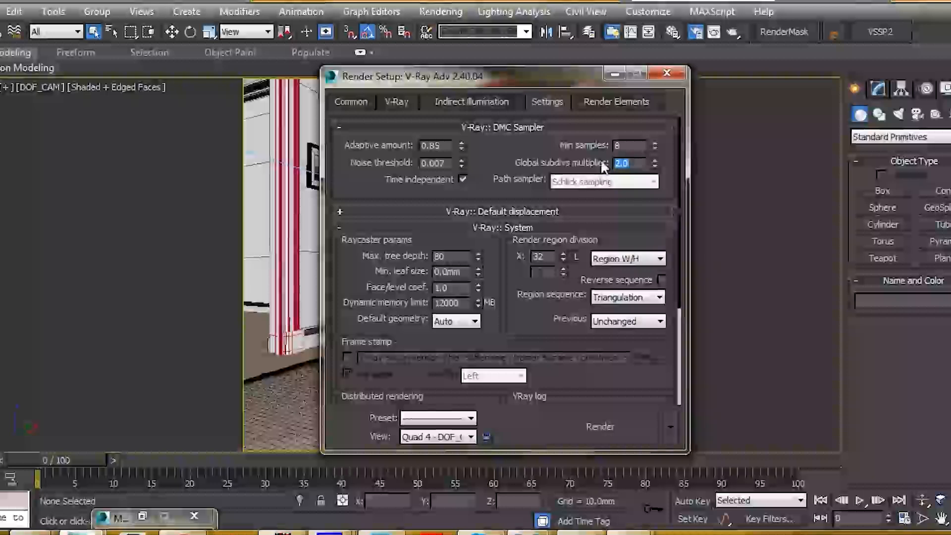
Step: Set the V-Ray raycaster's dynamic memory limit to 53000 MB
{"action": "left_click_drag", "start_coordinate": [495, 190], "coordinate": [511, 145]}
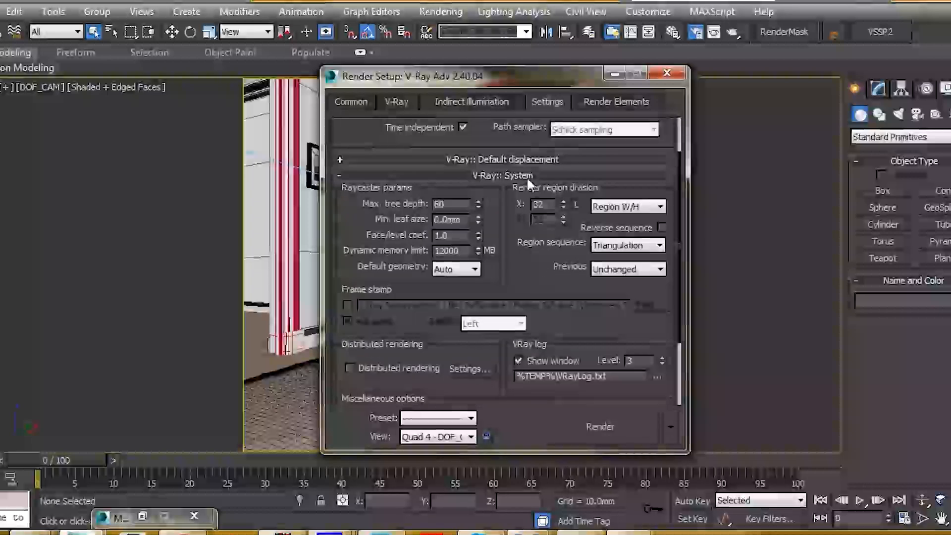
{"action": "left_click_drag", "start_coordinate": [468, 252], "coordinate": [427, 249]}
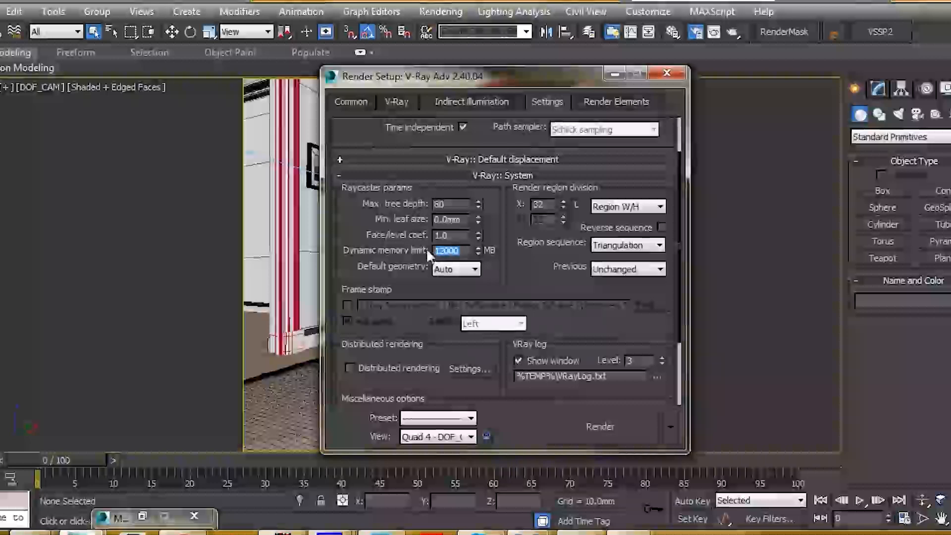
{"action": "type", "text": "53000"}
{"action": "key", "text": "Return"}
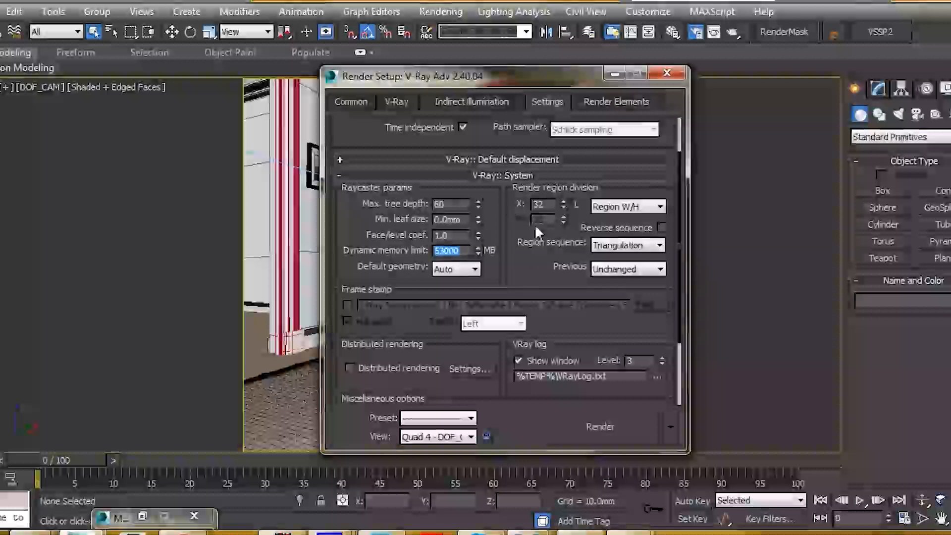
{"action": "left_click_drag", "start_coordinate": [394, 238], "coordinate": [406, 146]}
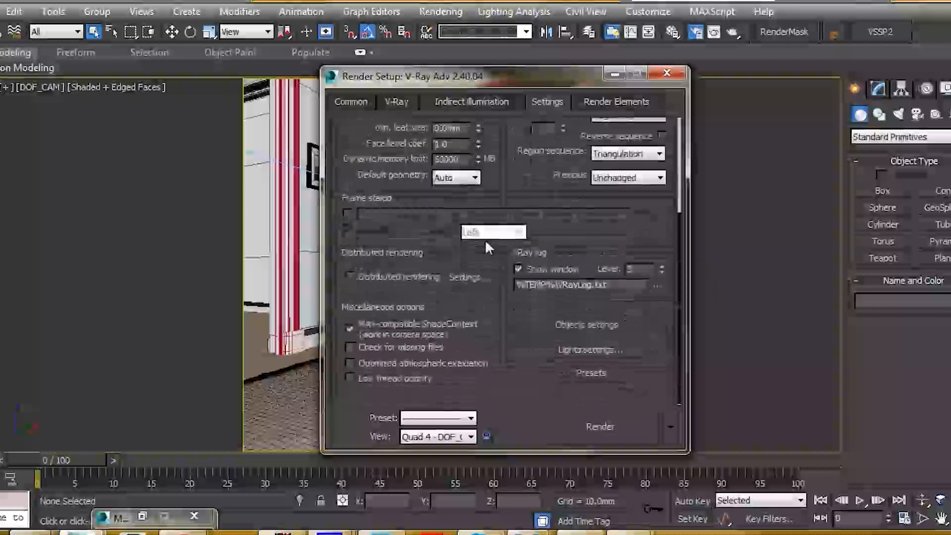
Step: Add the VRayExtraTex, VRayReflection, VRaySpecular and VRayZDepth render elements
{"action": "left_click", "coordinate": [605, 101]}
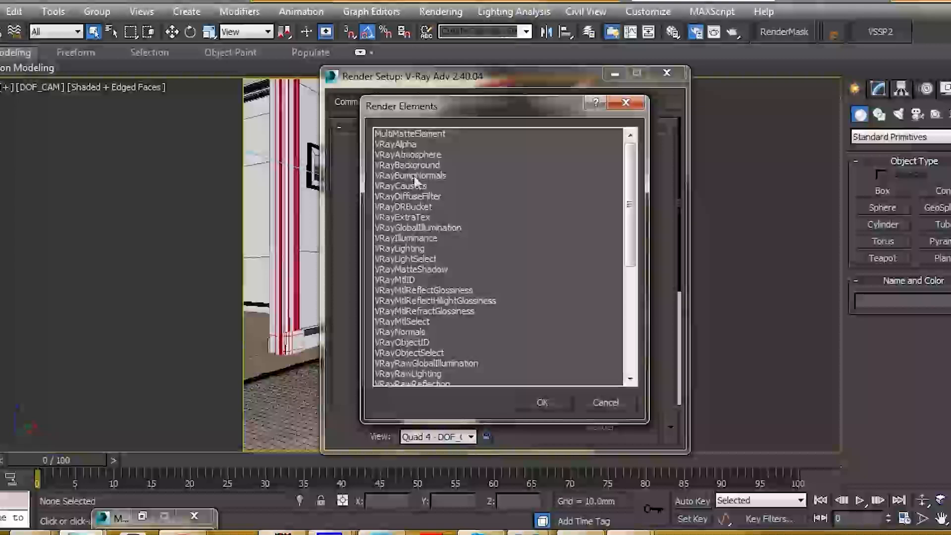
{"action": "left_click", "coordinate": [410, 217]}
{"action": "scroll", "coordinate": [425, 257], "scroll_direction": "down", "scroll_amount": 4}
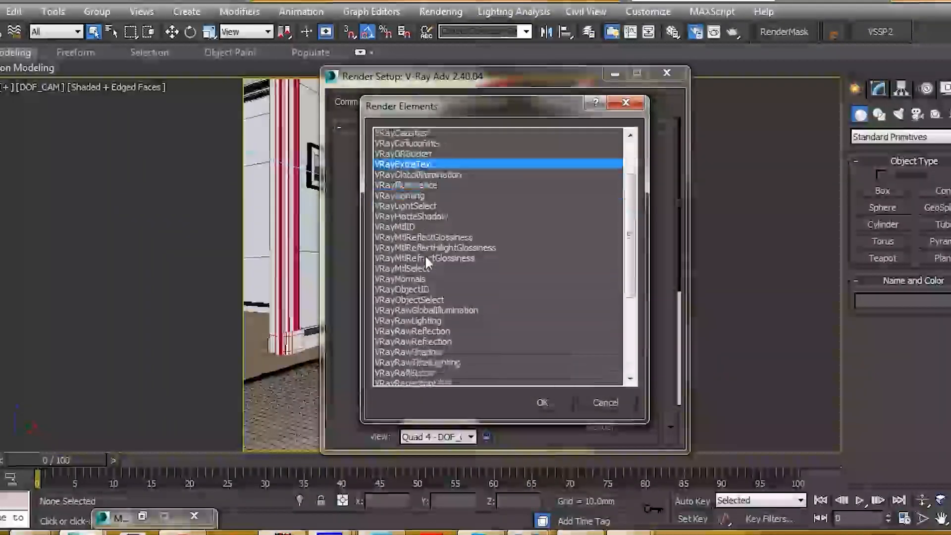
{"action": "left_click", "coordinate": [426, 300]}
{"action": "scroll", "coordinate": [474, 301], "scroll_direction": "down", "scroll_amount": 1}
{"action": "scroll", "coordinate": [474, 304], "scroll_direction": "down", "scroll_amount": 1}
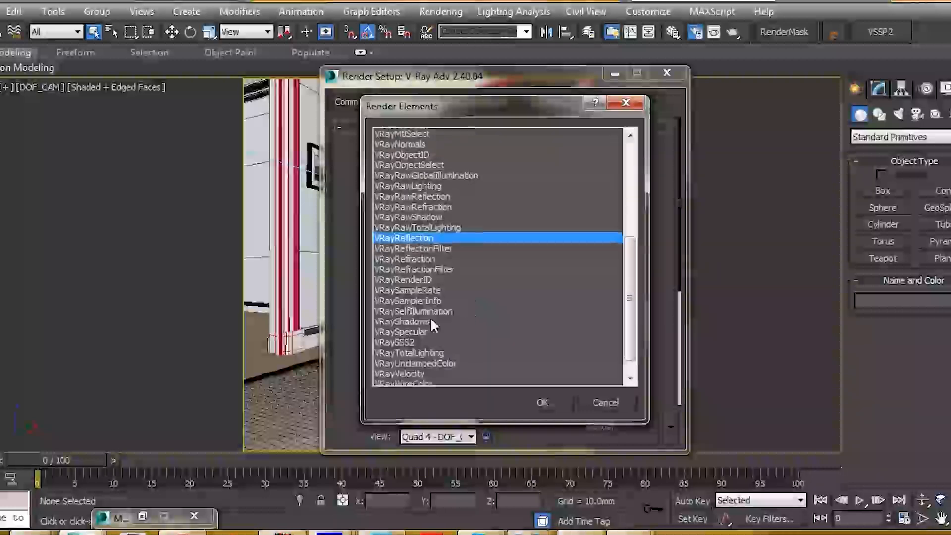
{"action": "left_click", "coordinate": [420, 331]}
{"action": "scroll", "coordinate": [486, 302], "scroll_direction": "down", "scroll_amount": 1}
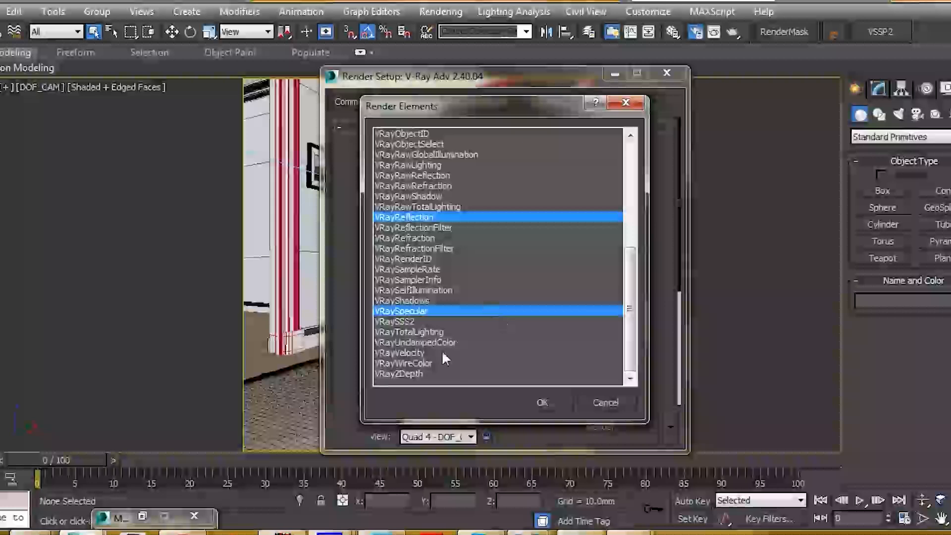
{"action": "left_click", "coordinate": [413, 374], "text": "ctrl"}
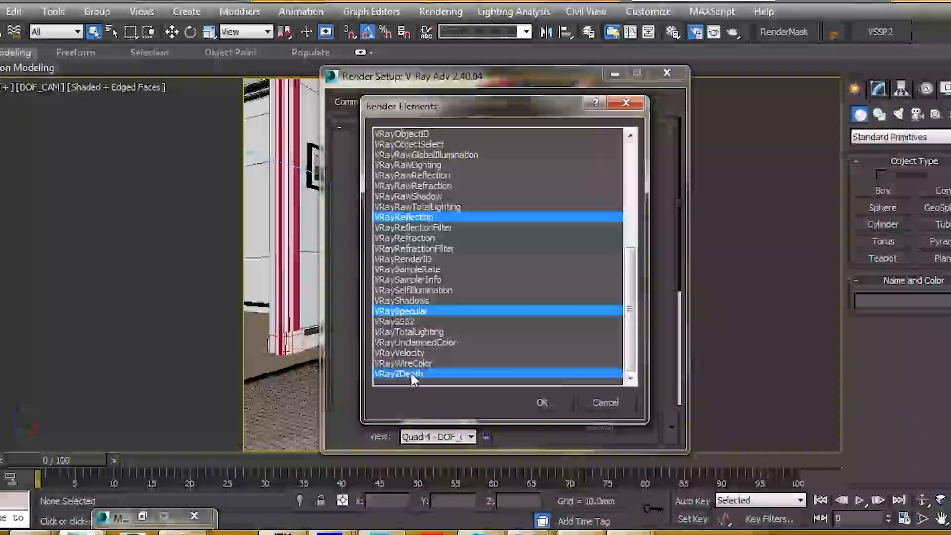
{"action": "left_click", "coordinate": [542, 402]}
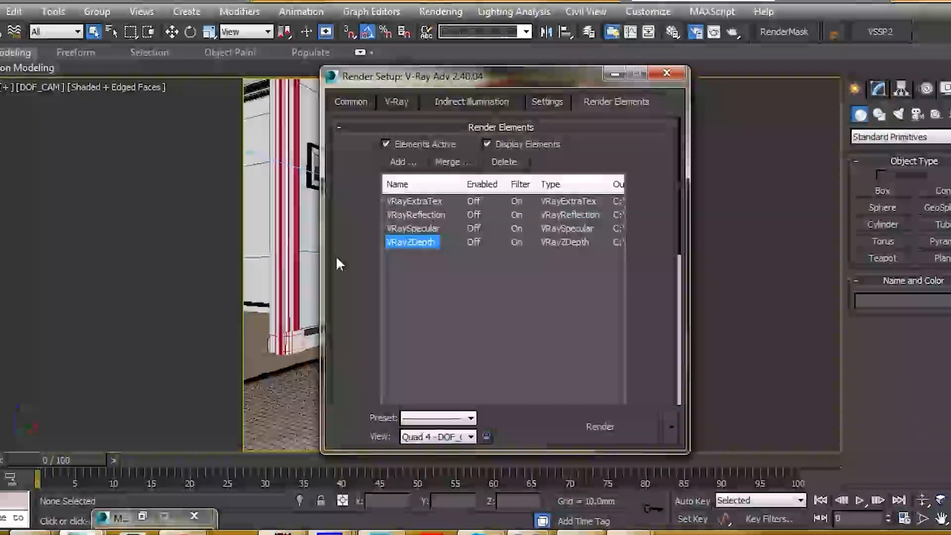
Step: Set the VRayZDepth element's zdepth min to 5500 mm and zdepth max to 8500 mm
{"action": "scroll", "coordinate": [654, 297], "scroll_direction": "down", "scroll_amount": 10}
{"action": "scroll", "coordinate": [567, 217], "scroll_direction": "up", "scroll_amount": 3}
{"action": "scroll", "coordinate": [567, 217], "scroll_direction": "down", "scroll_amount": 3}
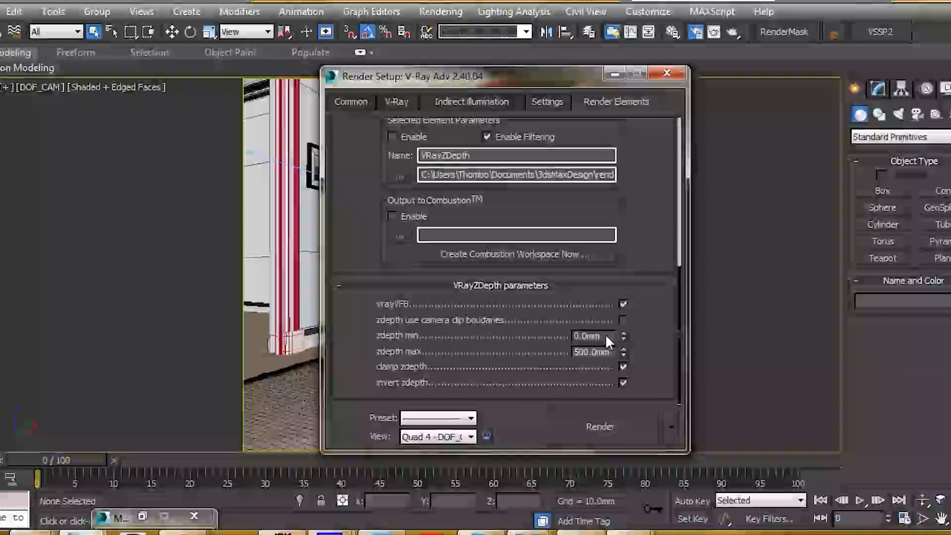
{"action": "double_click", "coordinate": [585, 337]}
{"action": "type", "text": "5000"}
{"action": "key", "text": "Tab"}
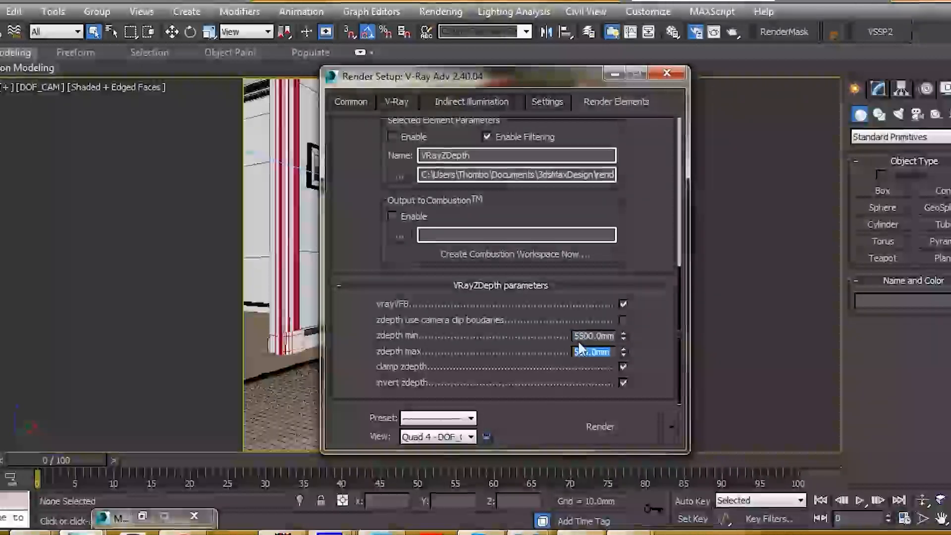
{"action": "type", "text": "5"}
{"action": "type", "text": "500"}
{"action": "key", "text": "Return"}
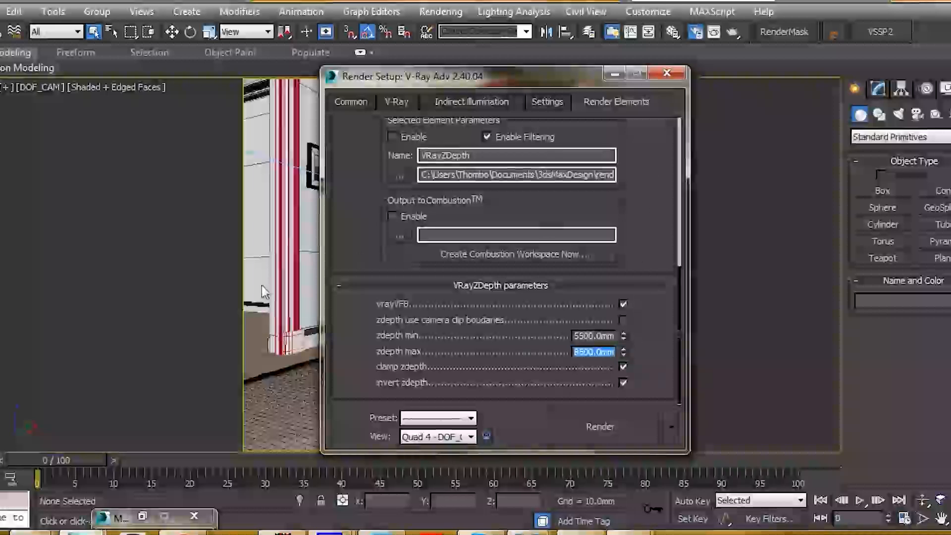
Step: Assign a VRayDirt map as the texture of the VRayExtraTex render element
{"action": "scroll", "coordinate": [641, 351], "scroll_direction": "up", "scroll_amount": 10}
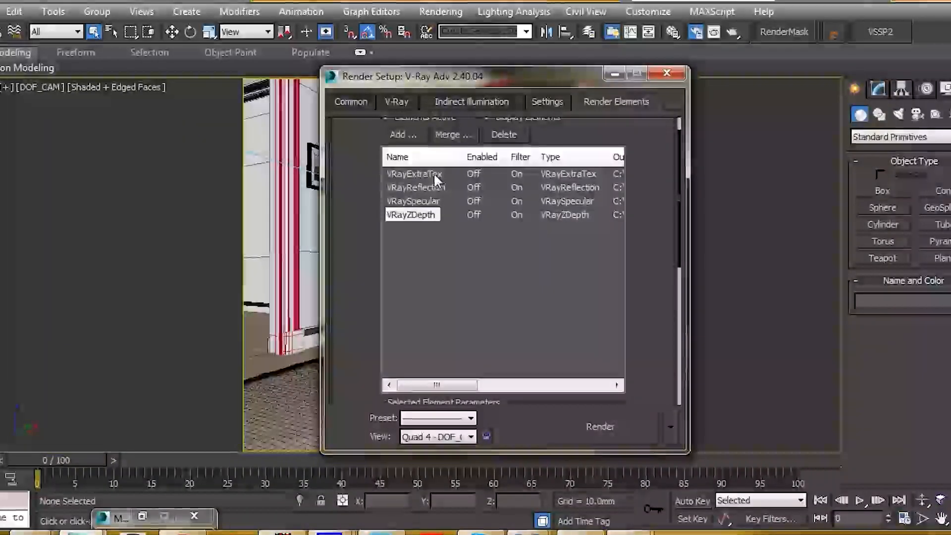
{"action": "left_click", "coordinate": [435, 174]}
{"action": "scroll", "coordinate": [640, 220], "scroll_direction": "down", "scroll_amount": 3}
{"action": "scroll", "coordinate": [641, 220], "scroll_direction": "down", "scroll_amount": 5}
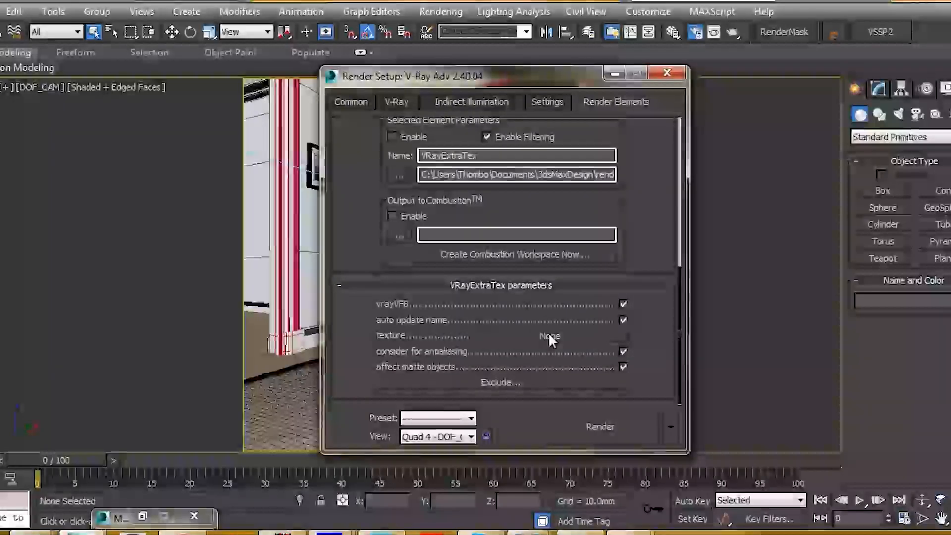
{"action": "left_click", "coordinate": [549, 335]}
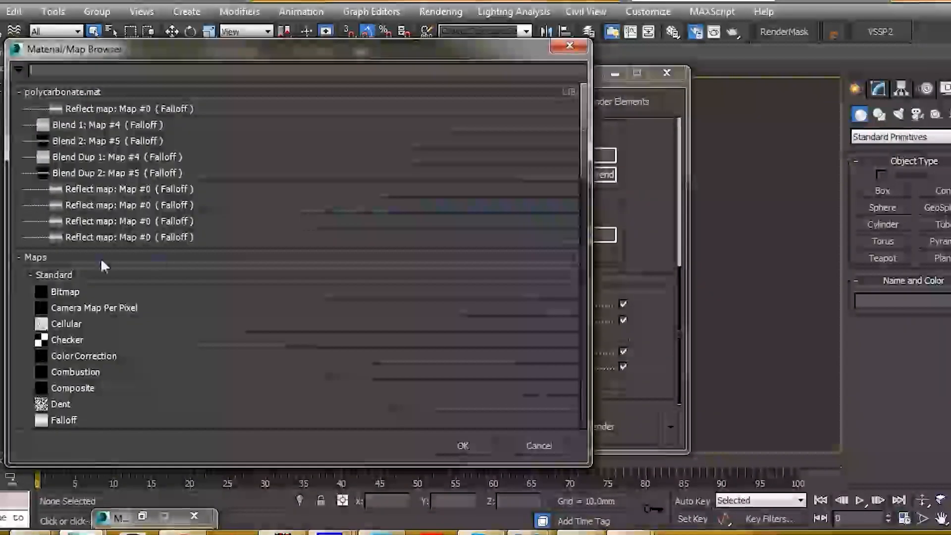
{"action": "scroll", "coordinate": [184, 337], "scroll_direction": "down", "scroll_amount": 10}
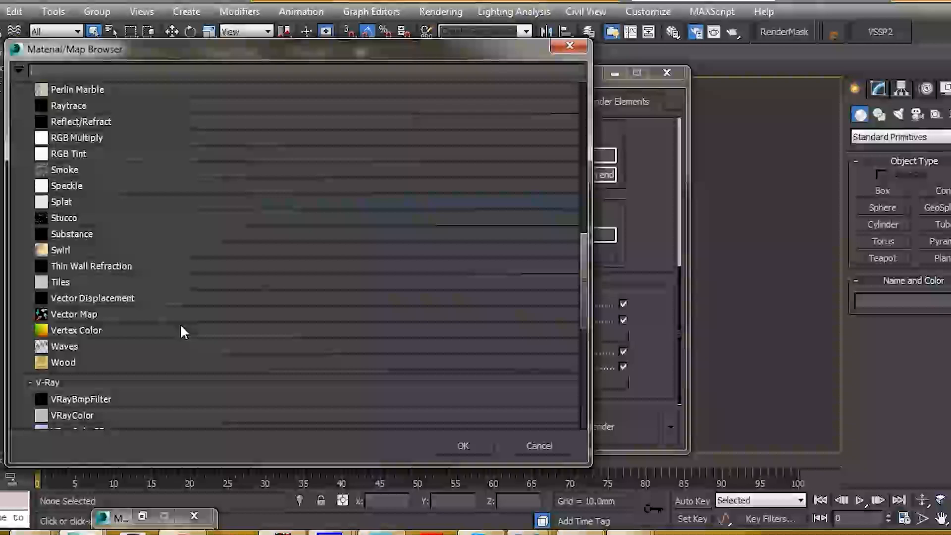
{"action": "double_click", "coordinate": [79, 348]}
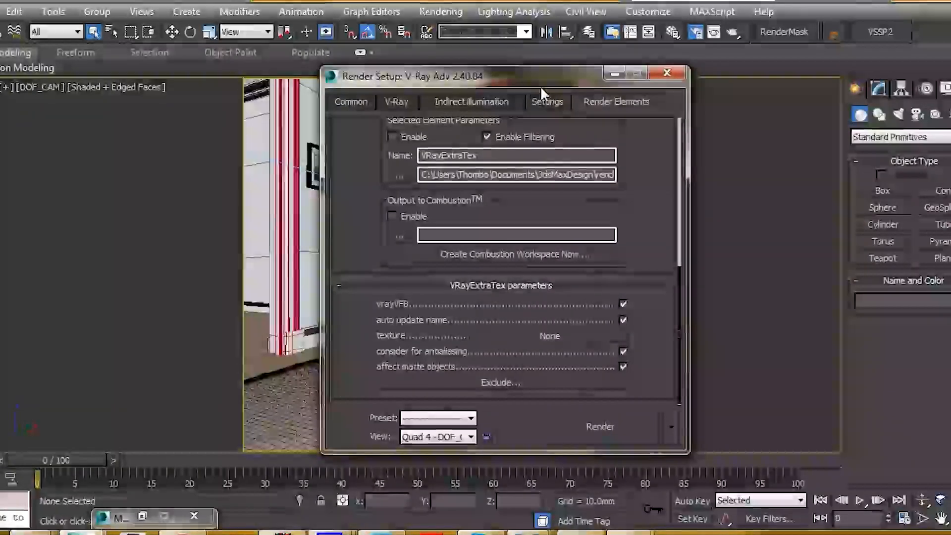
Step: Place the VRayExtraTex element's VRayDirt map in the last visible Material Editor sample slot as an instance
{"action": "left_click_drag", "start_coordinate": [545, 76], "coordinate": [297, 71]}
{"action": "key", "text": "m"}
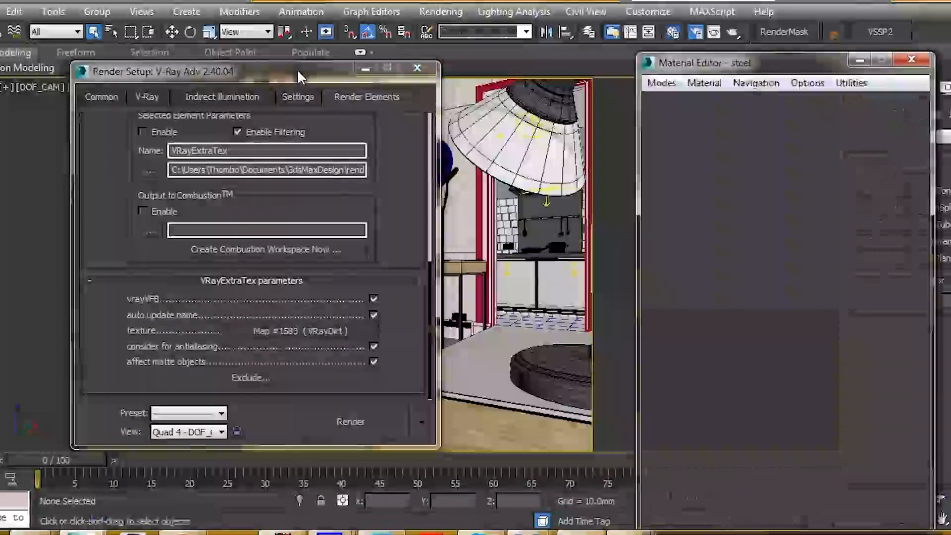
{"action": "left_click_drag", "start_coordinate": [701, 64], "coordinate": [578, 27]}
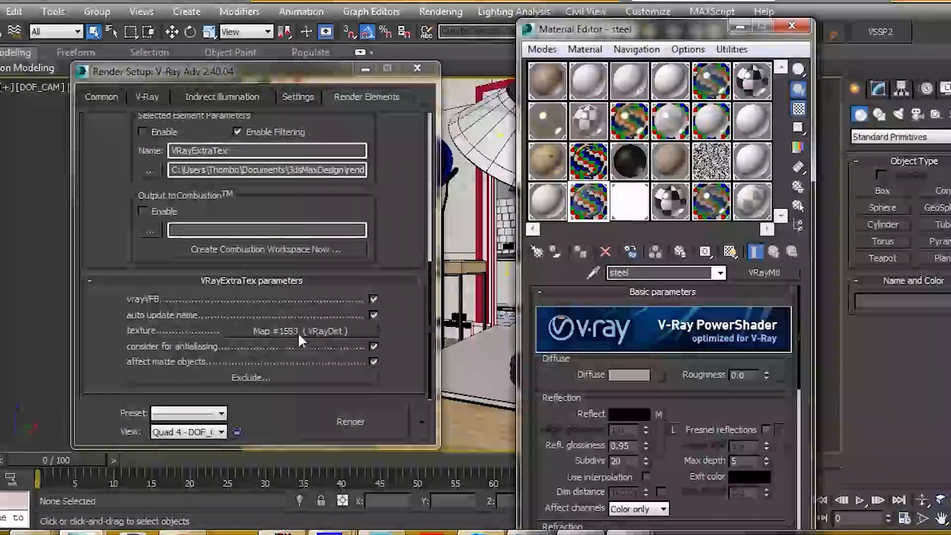
{"action": "left_click_drag", "start_coordinate": [293, 325], "coordinate": [744, 205]}
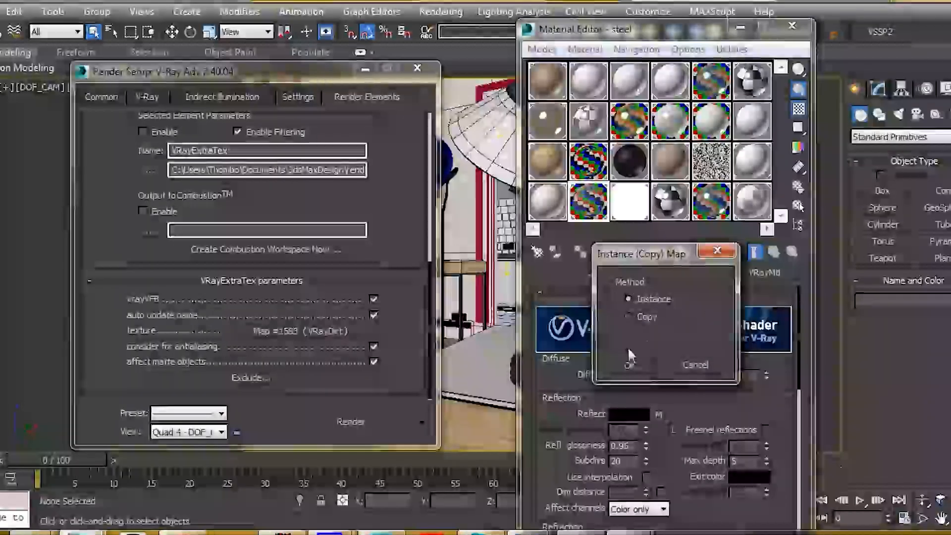
{"action": "left_click", "coordinate": [628, 365]}
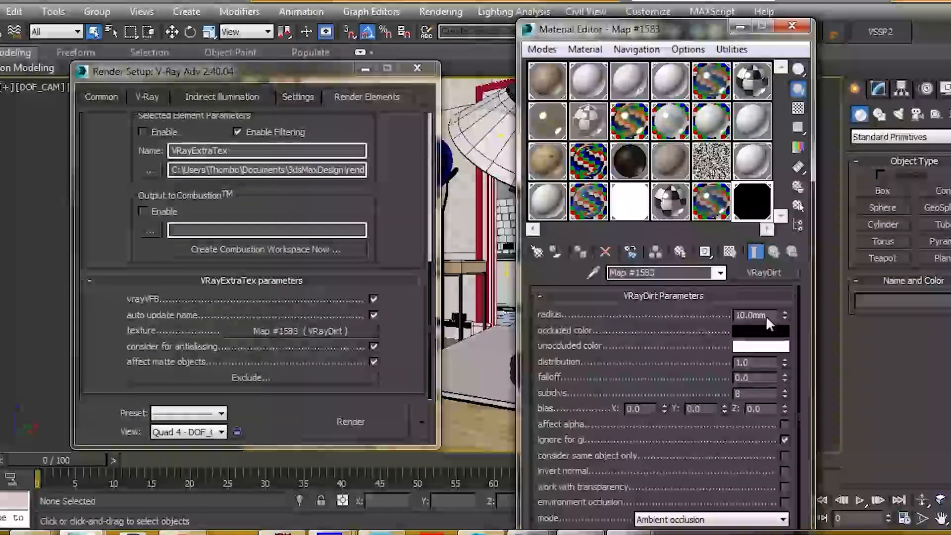
Step: Set the VRayDirt map's radius to 30 mm and close the Material Editor
{"action": "left_click_drag", "start_coordinate": [767, 316], "coordinate": [723, 313]}
{"action": "type", "text": "50"}
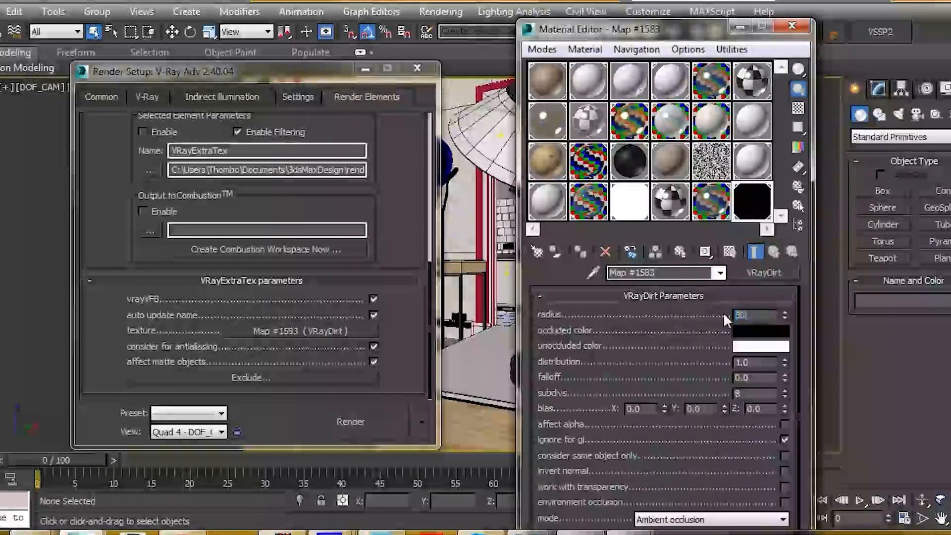
{"action": "key", "text": "Return"}
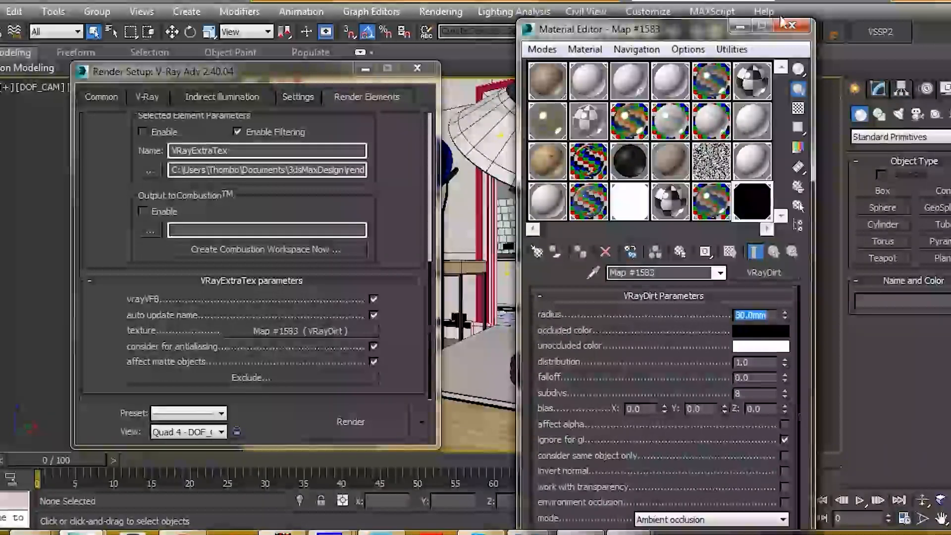
{"action": "left_click", "coordinate": [791, 26]}
Step: Enable saving of separate render channels in the V-Ray frame buffer settings
{"action": "left_click_drag", "start_coordinate": [308, 77], "coordinate": [404, 83]}
{"action": "left_click", "coordinate": [202, 103]}
{"action": "scroll", "coordinate": [446, 265], "scroll_direction": "up", "scroll_amount": 10}
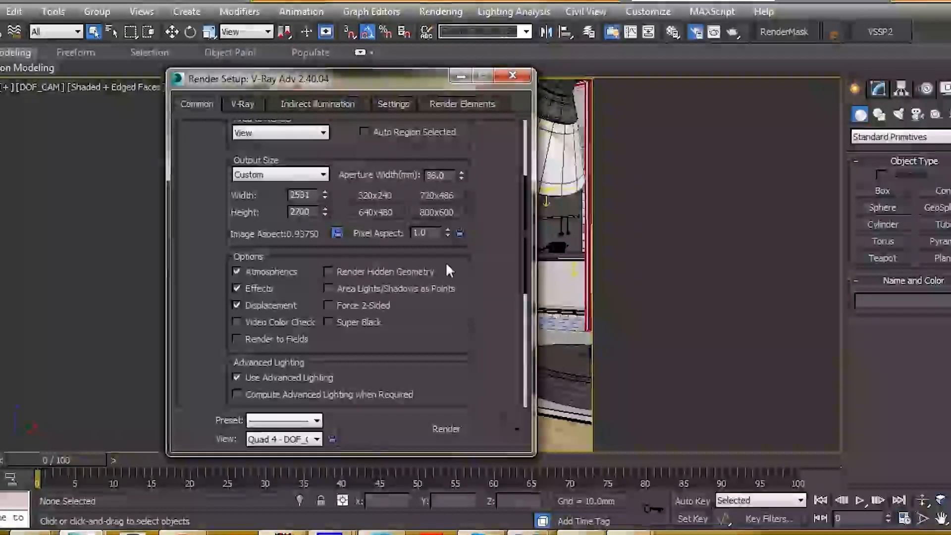
{"action": "left_click_drag", "start_coordinate": [401, 81], "coordinate": [675, 75]}
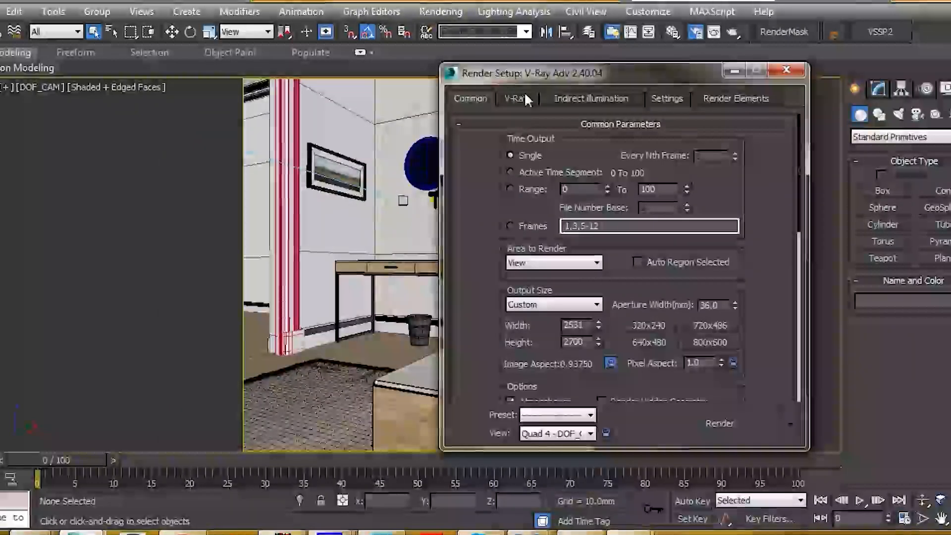
{"action": "left_click_drag", "start_coordinate": [602, 73], "coordinate": [454, 79]}
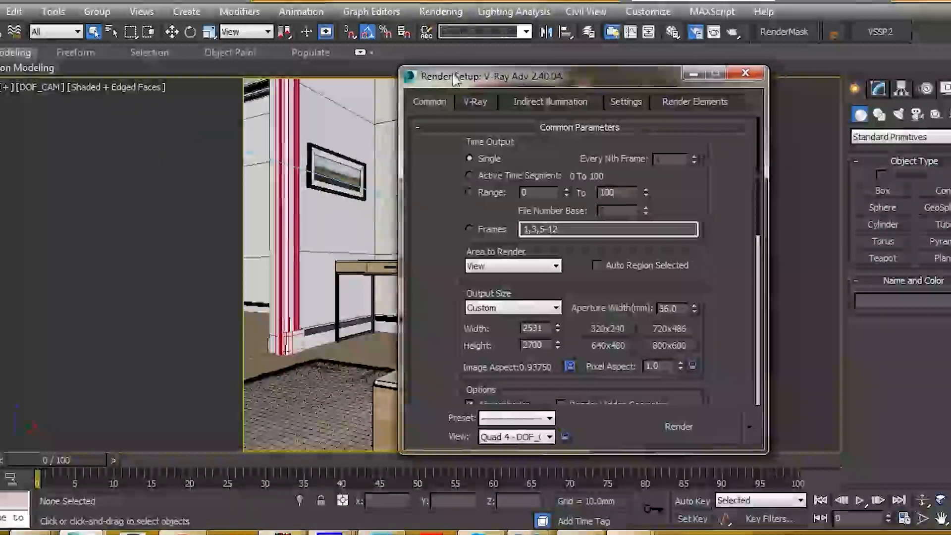
{"action": "left_click", "coordinate": [476, 102]}
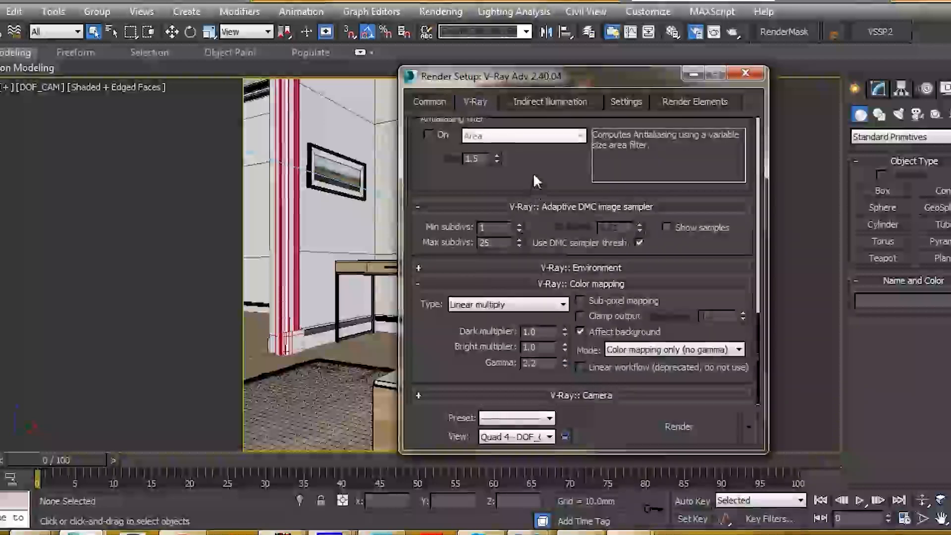
{"action": "scroll", "coordinate": [542, 289], "scroll_direction": "up", "scroll_amount": 3}
{"action": "scroll", "coordinate": [566, 230], "scroll_direction": "up", "scroll_amount": 10}
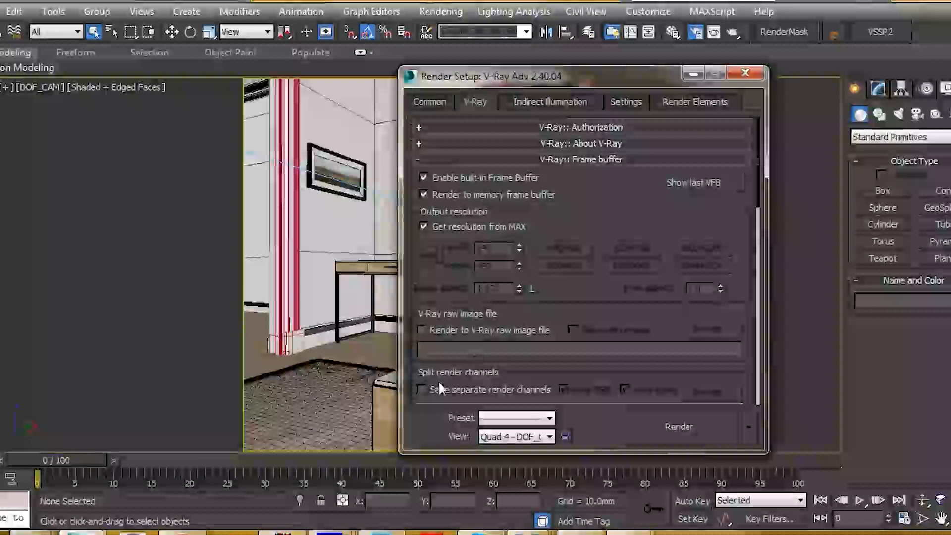
{"action": "left_click", "coordinate": [421, 390]}
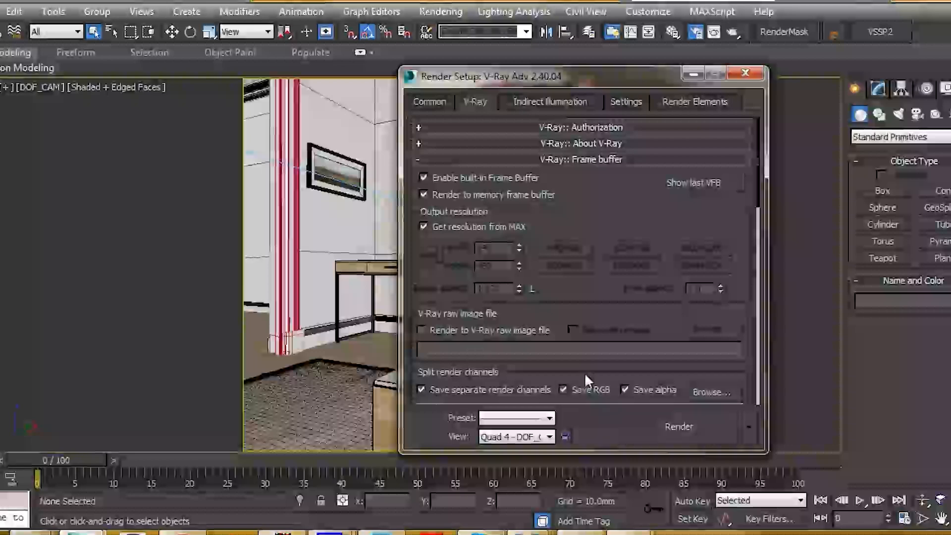
Step: Set the split render channels to save as dof-elements in the renderoutput folder, using the Radiance Image File (HDRI) format
{"action": "left_click", "coordinate": [699, 391]}
{"action": "left_click_drag", "start_coordinate": [231, 7], "coordinate": [362, 5]}
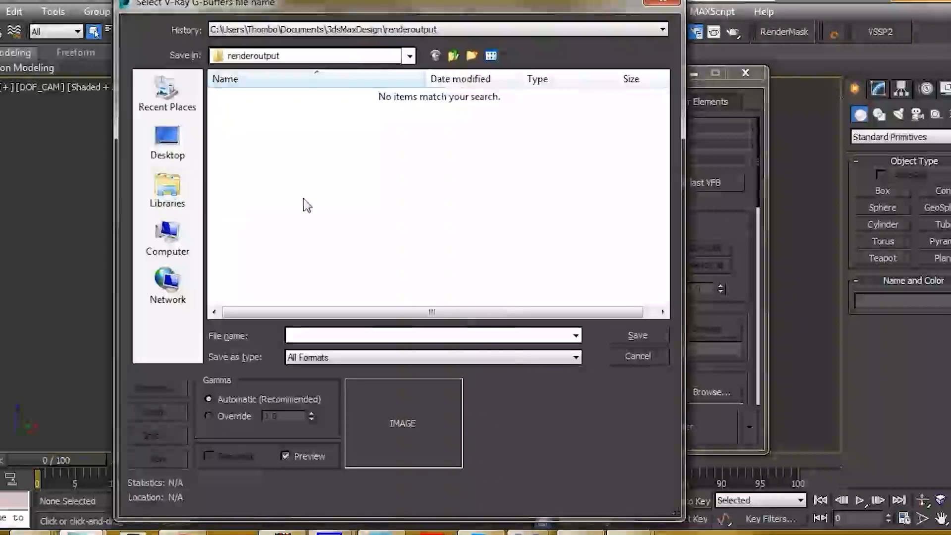
{"action": "type", "text": "dof-elements"}
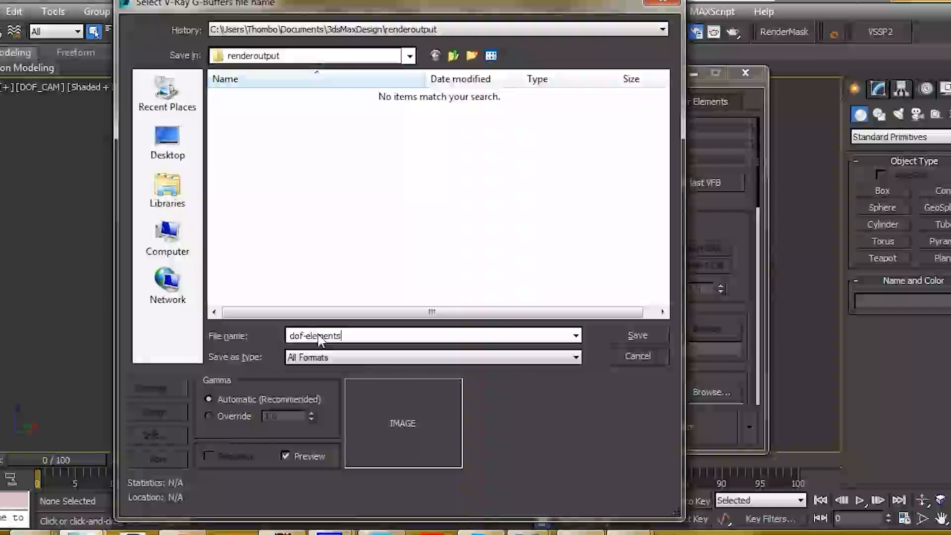
{"action": "left_click", "coordinate": [366, 358]}
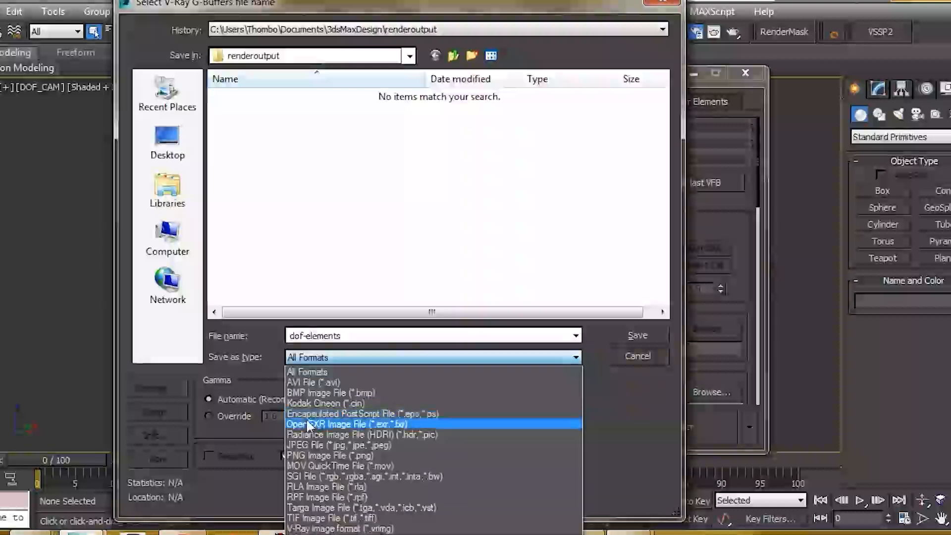
{"action": "left_click", "coordinate": [315, 435]}
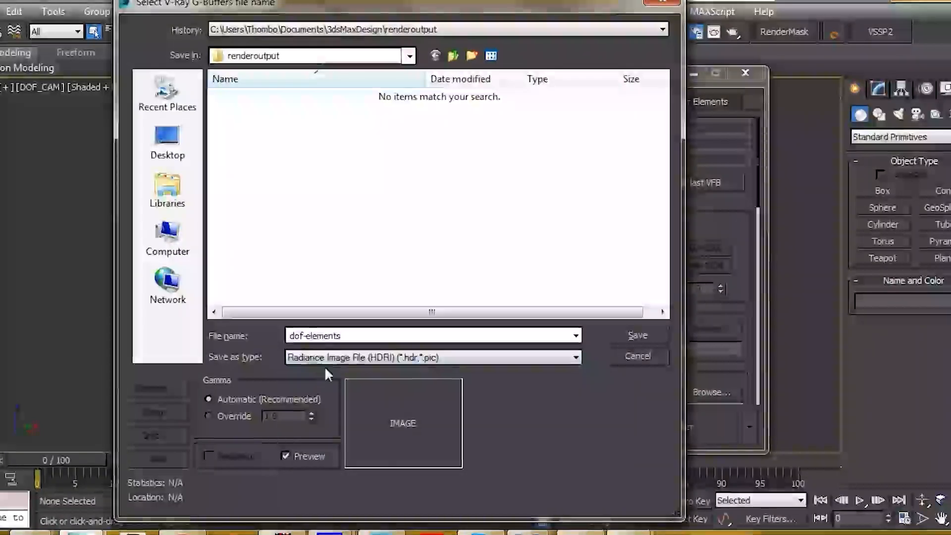
{"action": "left_click", "coordinate": [628, 333]}
{"action": "left_click", "coordinate": [257, 145]}
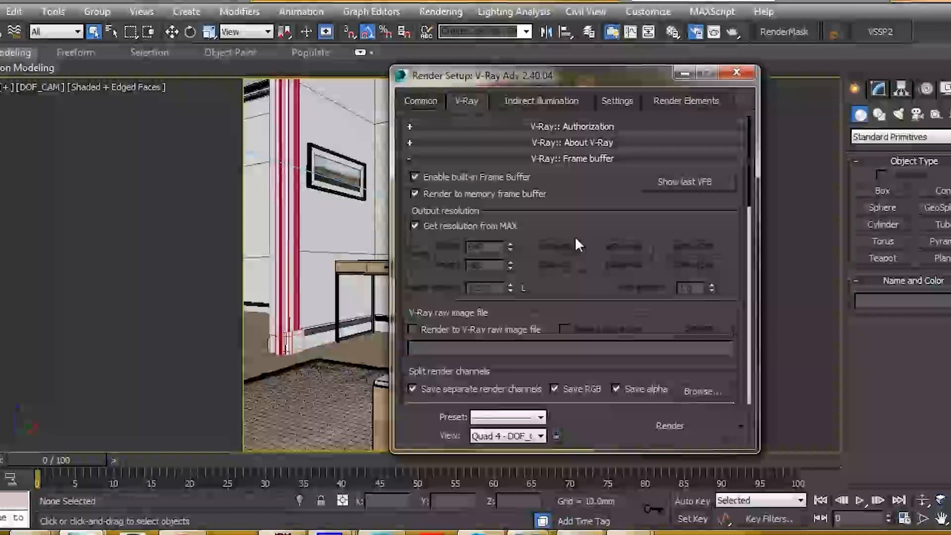
{"action": "scroll", "coordinate": [581, 189], "scroll_direction": "down", "scroll_amount": 2}
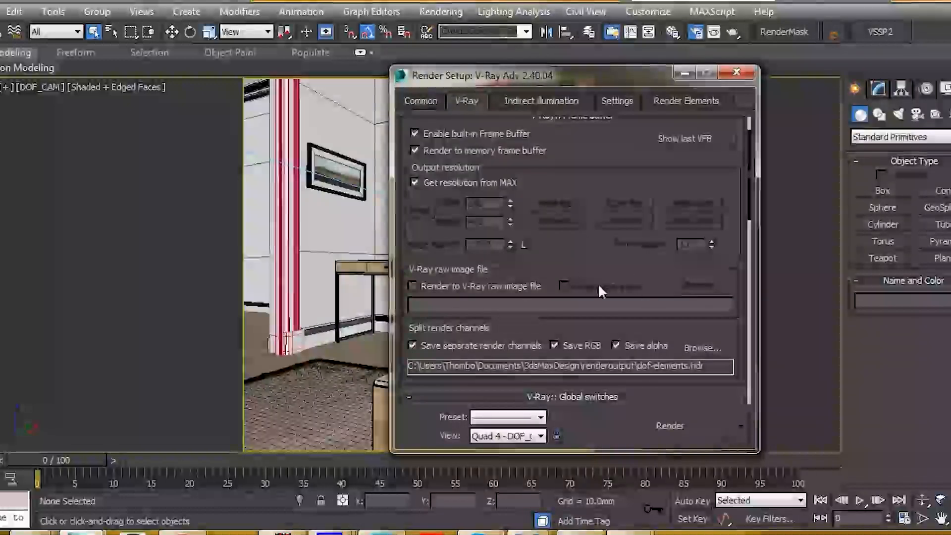
Step: Return to the common render parameters to check the time output and output size
{"action": "left_click_drag", "start_coordinate": [581, 72], "coordinate": [557, 84]}
{"action": "left_click", "coordinate": [453, 106]}
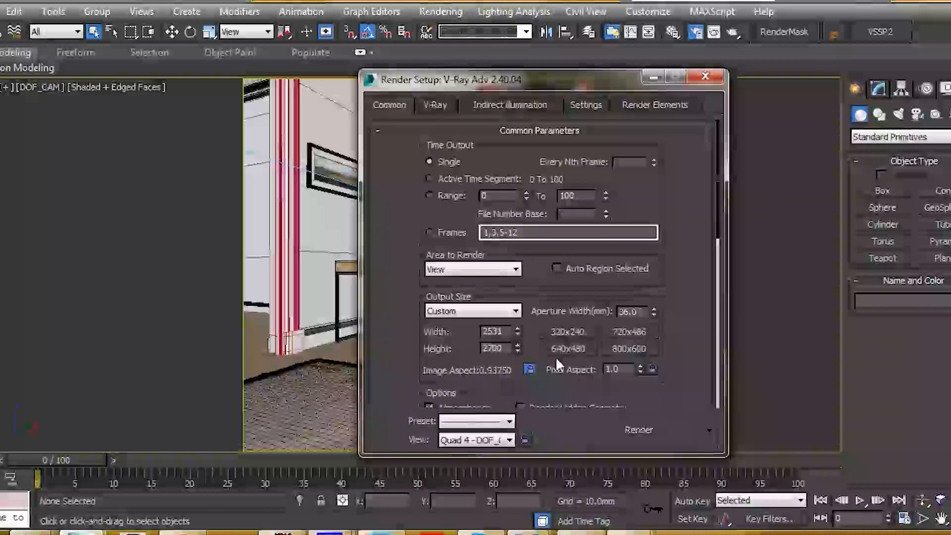